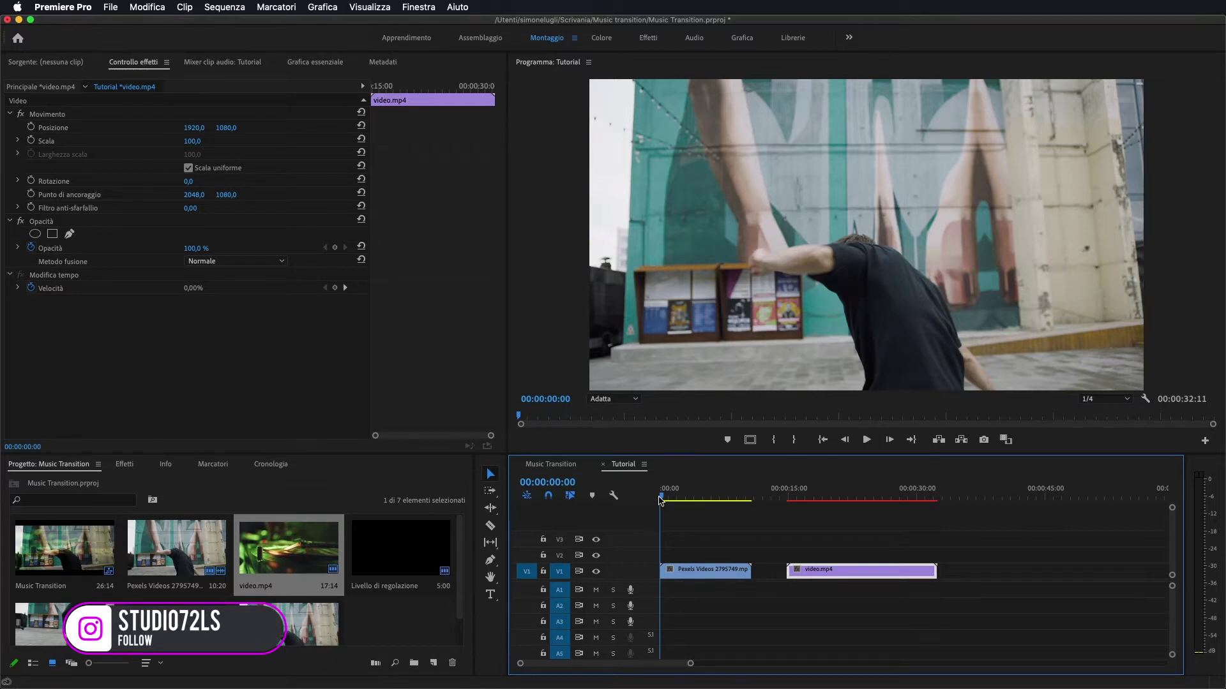
Move video.mp4 onto V2 at the sequence start and trim its end to match the dancer clip
{"action": "mouse_move", "coordinate": [662, 498]}
{"action": "left_mouse_down"}
{"action": "mouse_move", "coordinate": [856, 499]}
{"action": "mouse_move", "coordinate": [838, 499]}
{"action": "left_mouse_up"}
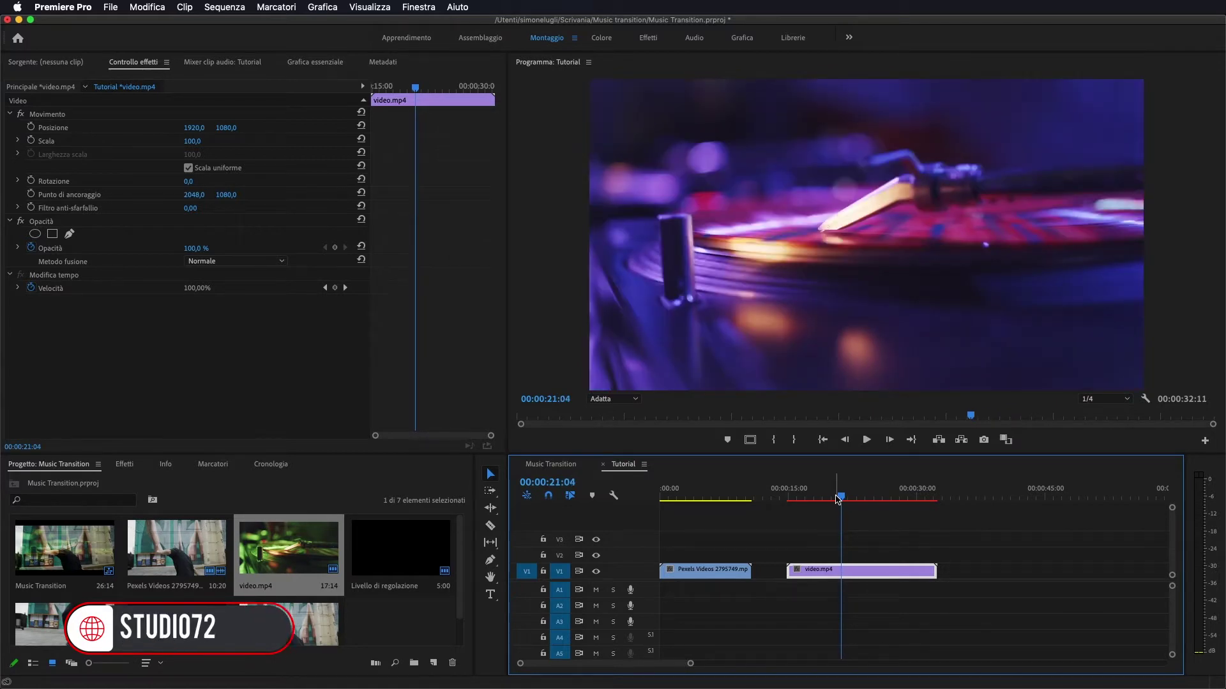
{"action": "left_click_drag", "start_coordinate": [806, 572], "coordinate": [679, 553]}
{"action": "left_click", "coordinate": [698, 496]}
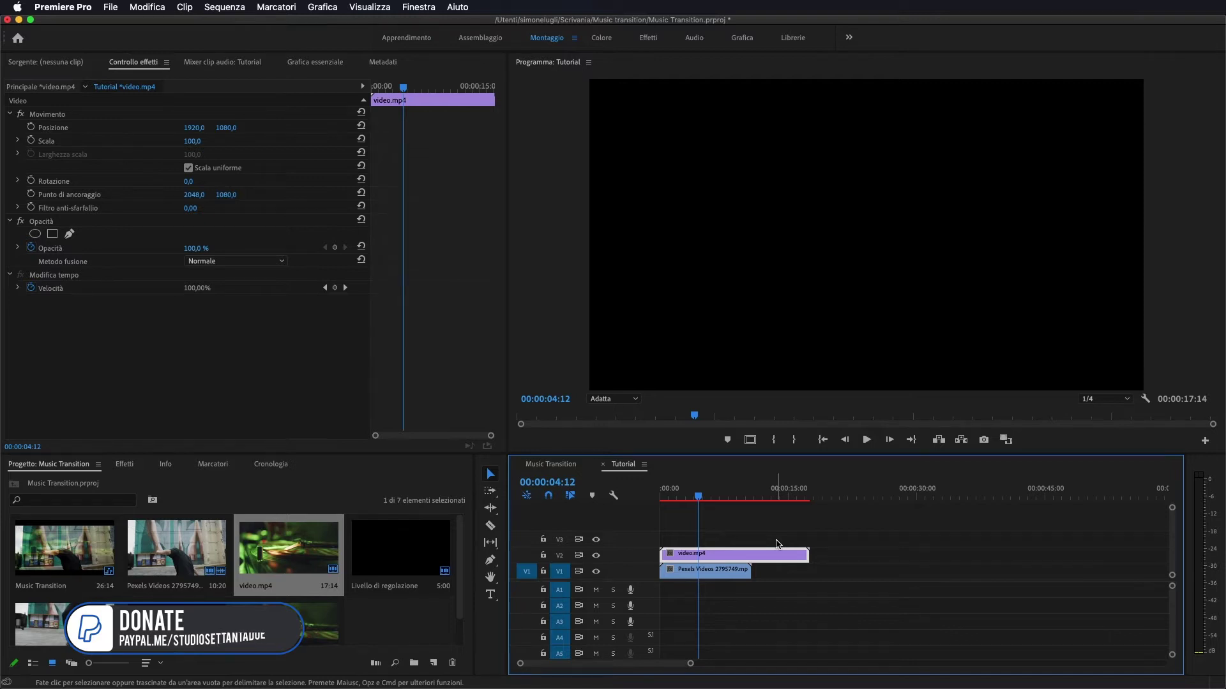
{"action": "left_click_drag", "start_coordinate": [807, 553], "coordinate": [751, 554]}
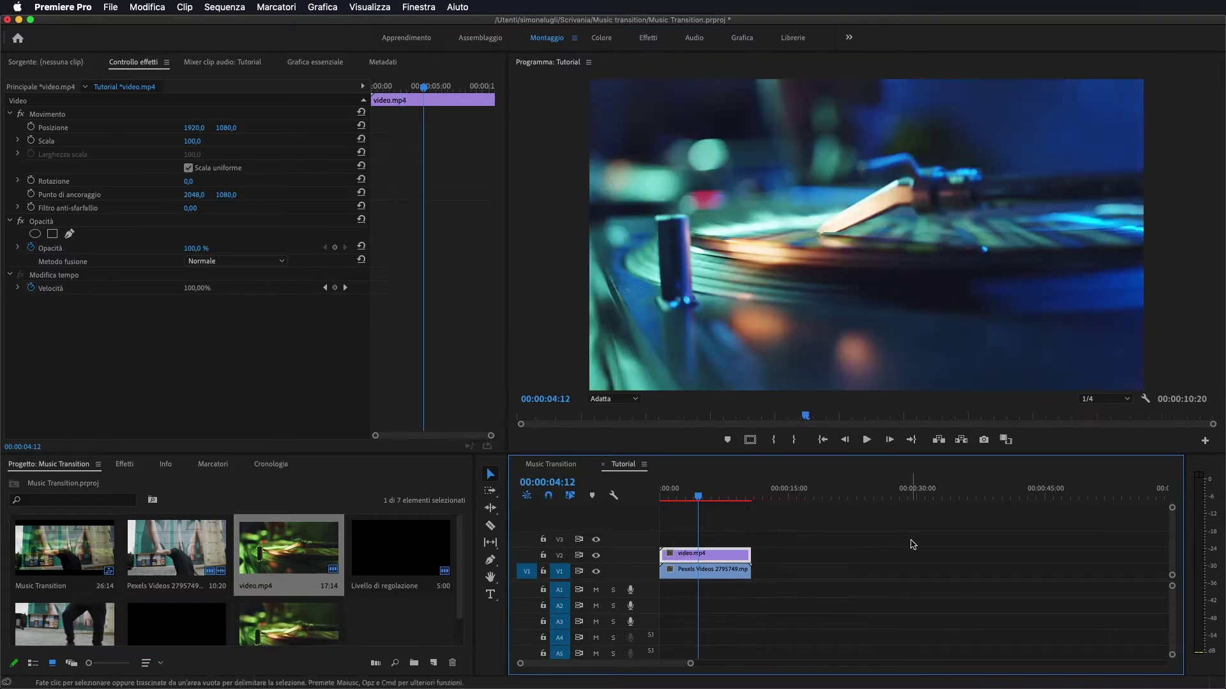
{"action": "left_click_drag", "start_coordinate": [701, 501], "coordinate": [703, 500]}
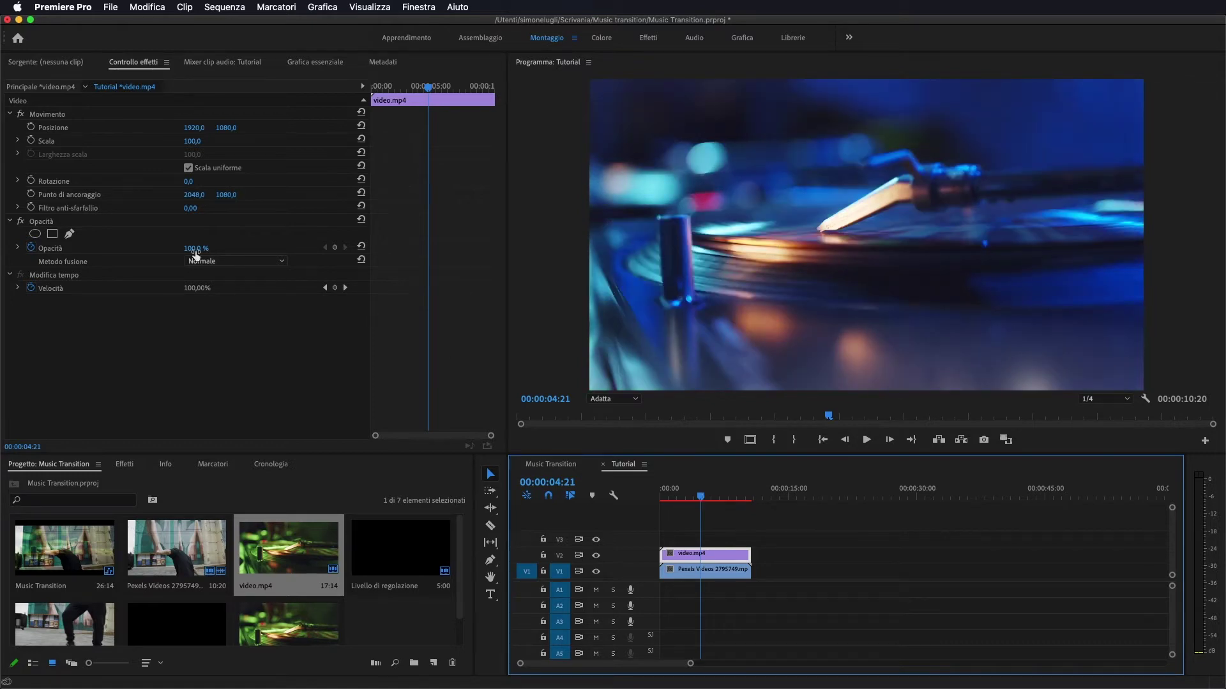
Set video.mp4's Opacity blend mode to Luce soffusa and preview it over the dancer clip
{"action": "left_click", "coordinate": [133, 330]}
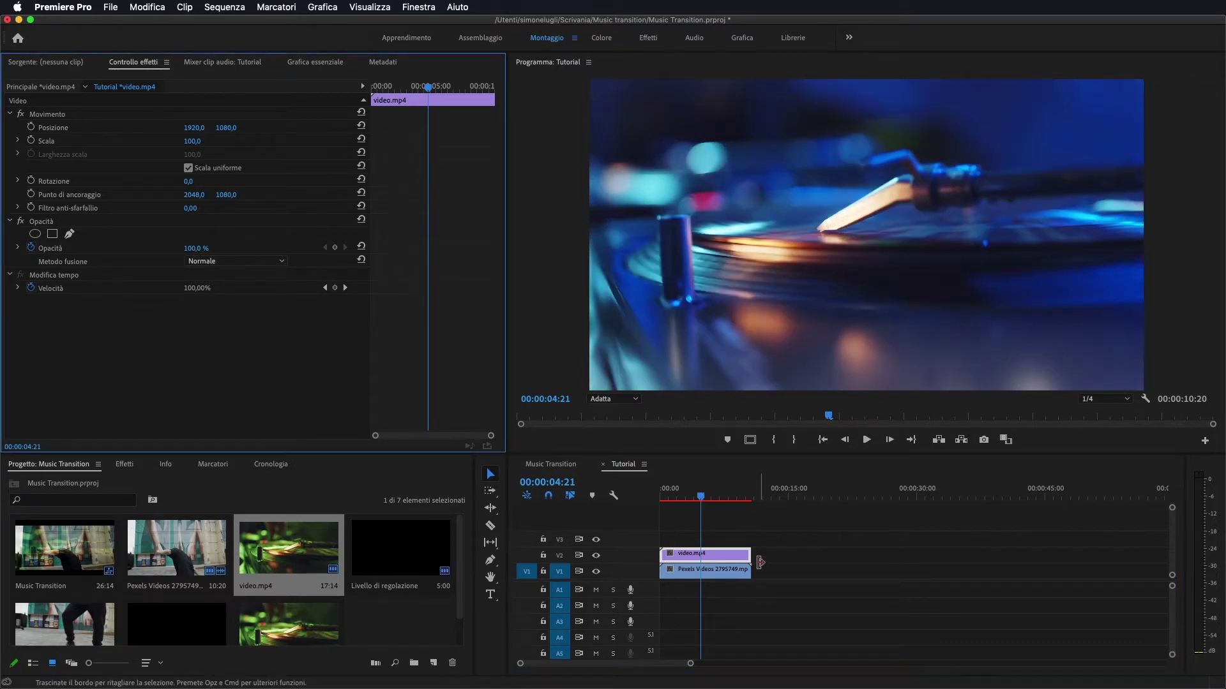
{"action": "left_click", "coordinate": [731, 556]}
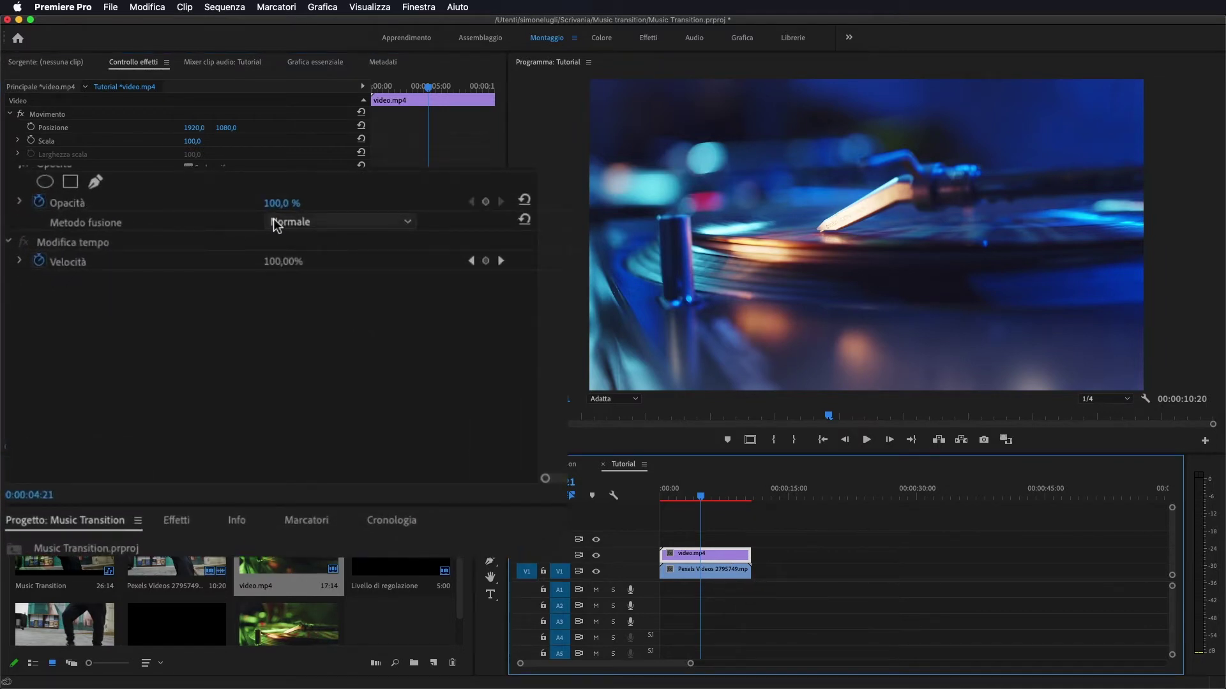
{"action": "left_click", "coordinate": [315, 221]}
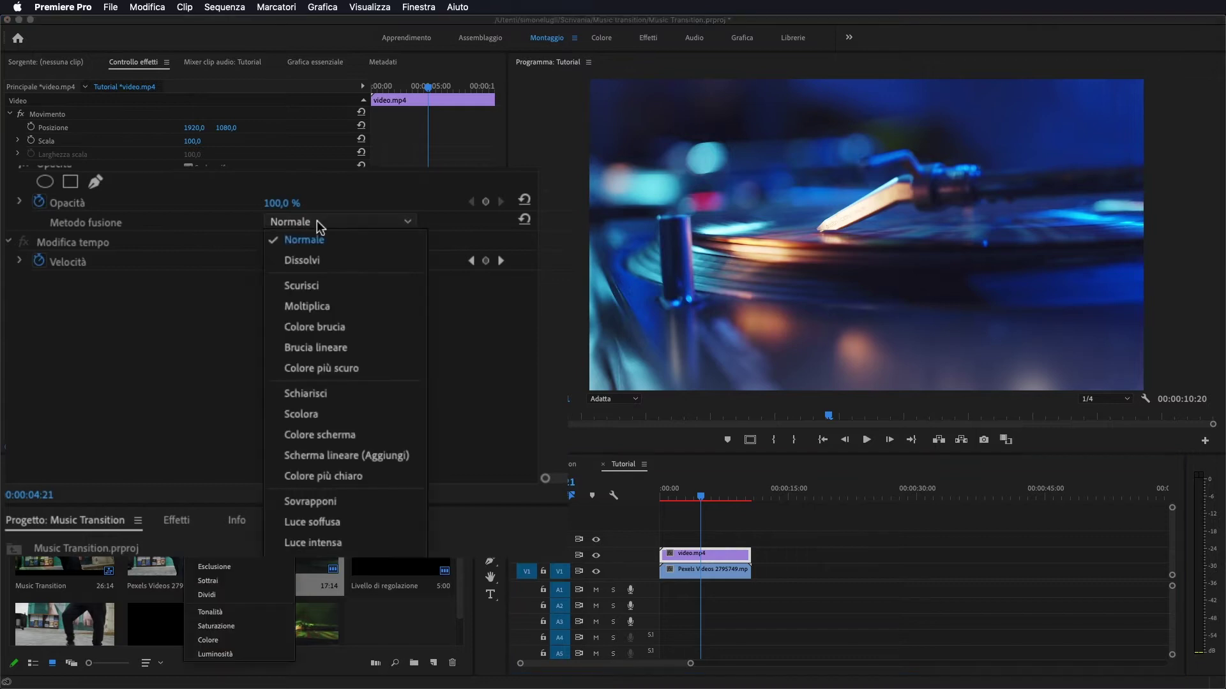
{"action": "left_click", "coordinate": [316, 518]}
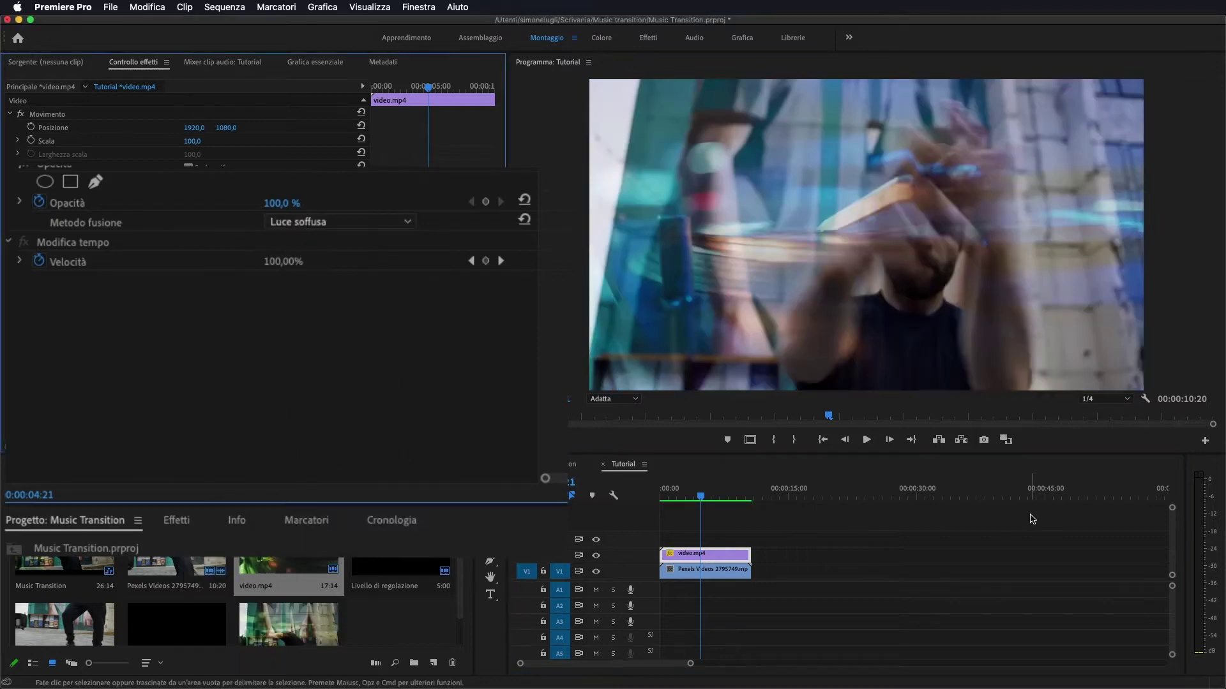
{"action": "mouse_move", "coordinate": [704, 505]}
{"action": "left_mouse_down"}
{"action": "mouse_move", "coordinate": [724, 501]}
{"action": "mouse_move", "coordinate": [697, 501]}
{"action": "left_mouse_up"}
{"action": "left_click", "coordinate": [730, 579]}
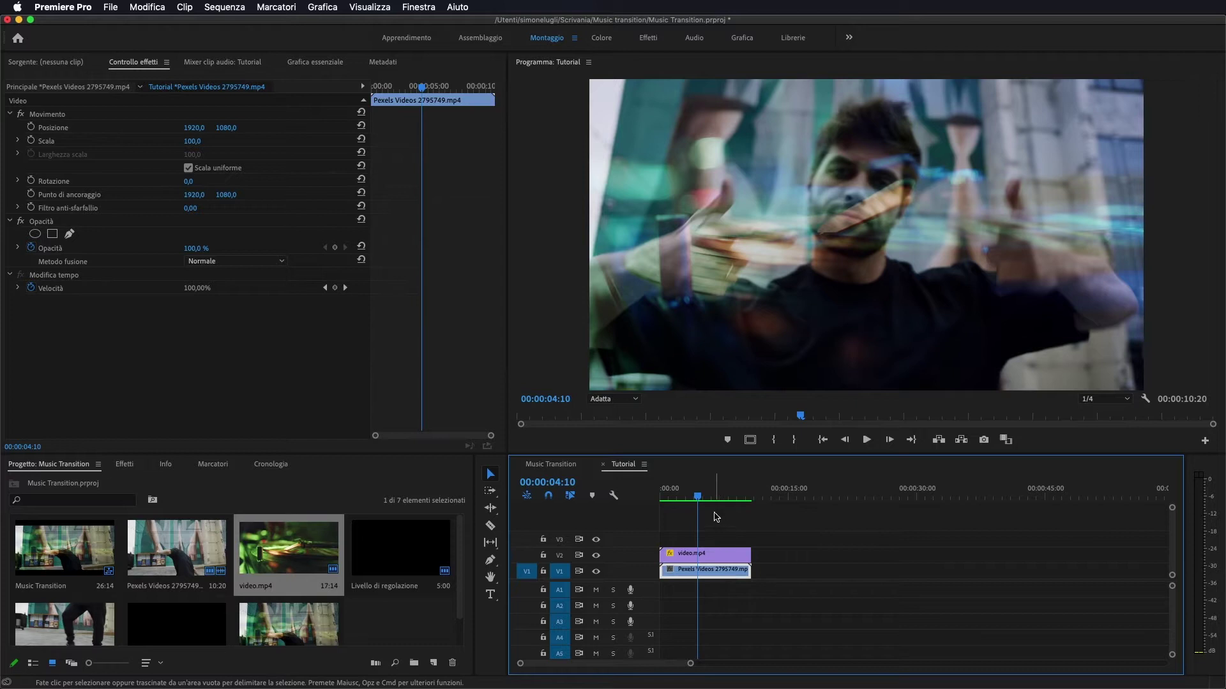
{"action": "left_click", "coordinate": [714, 556]}
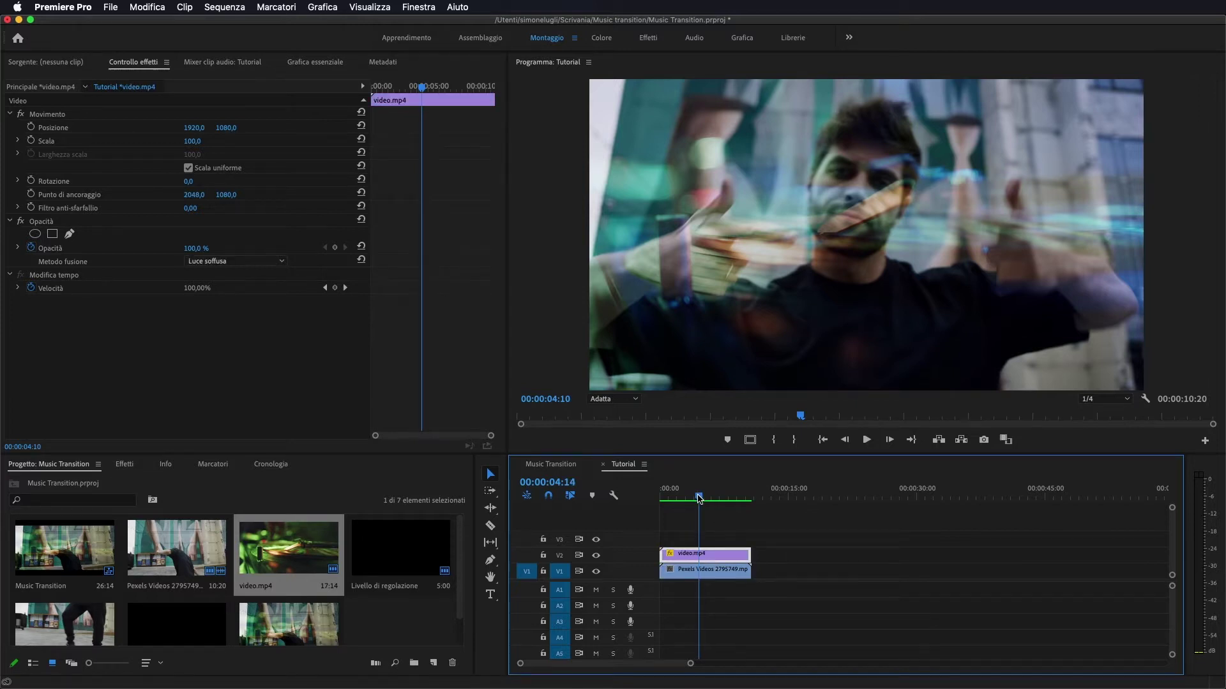
{"action": "left_click_drag", "start_coordinate": [699, 500], "coordinate": [704, 502]}
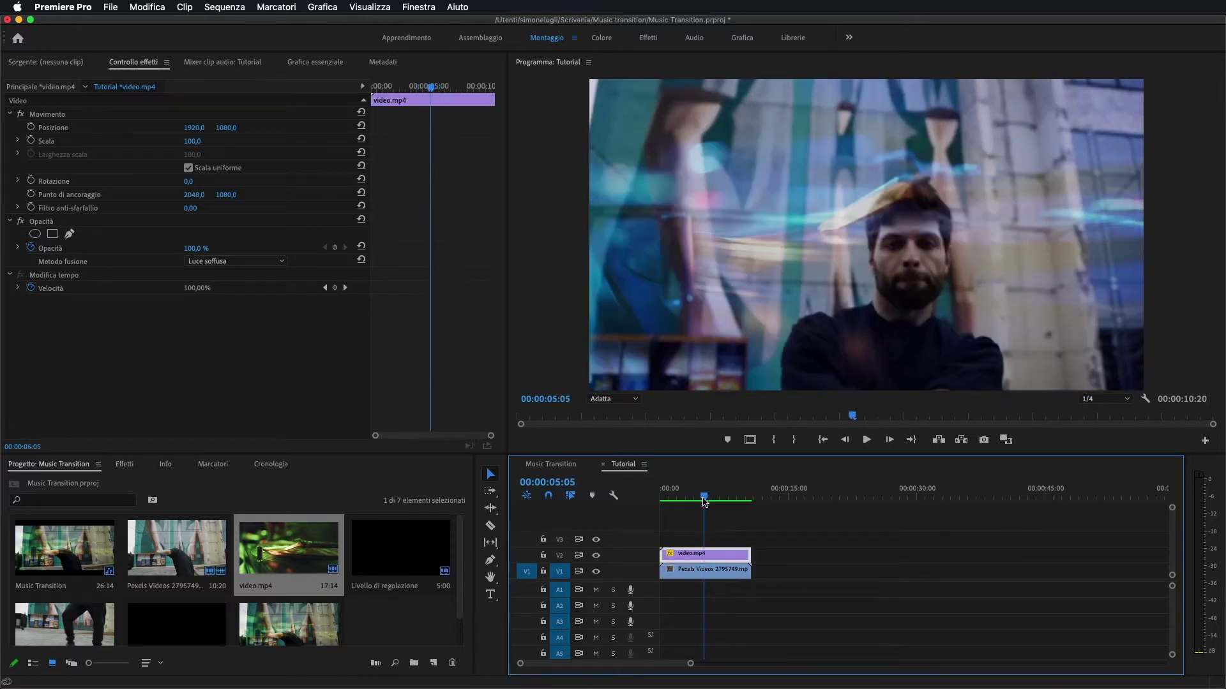
{"action": "left_click", "coordinate": [217, 261]}
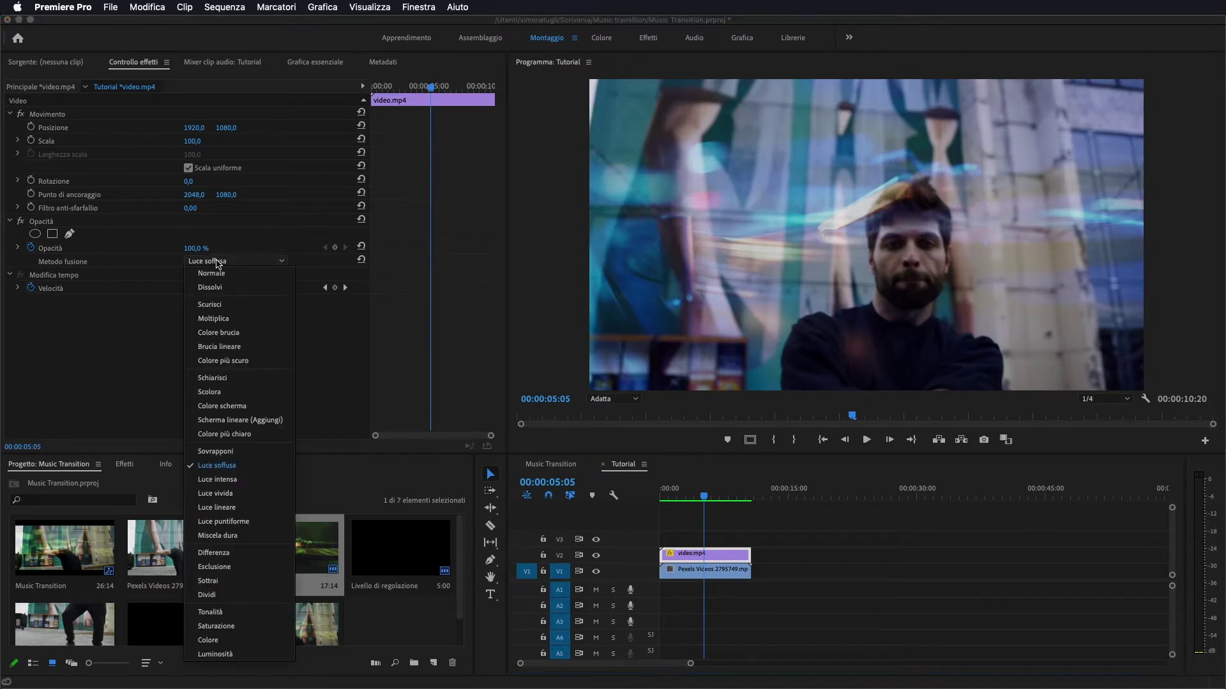
{"action": "left_click", "coordinate": [227, 319]}
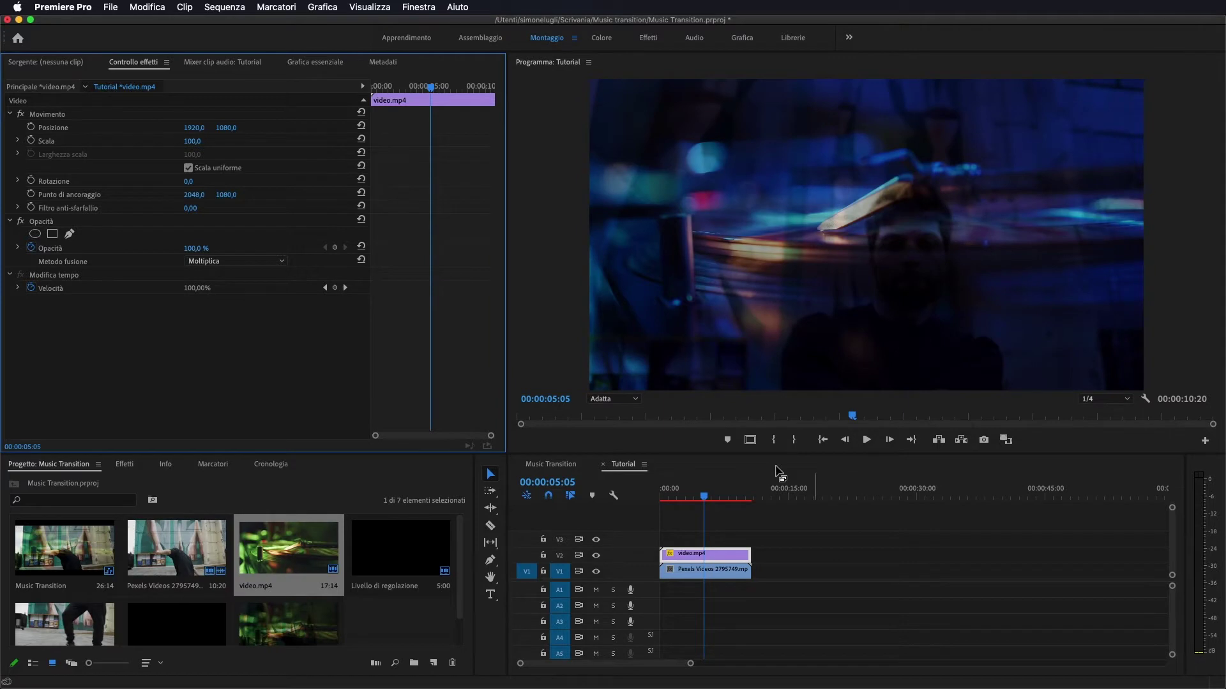
{"action": "left_click", "coordinate": [710, 497]}
{"action": "left_click_drag", "start_coordinate": [711, 497], "coordinate": [713, 498]}
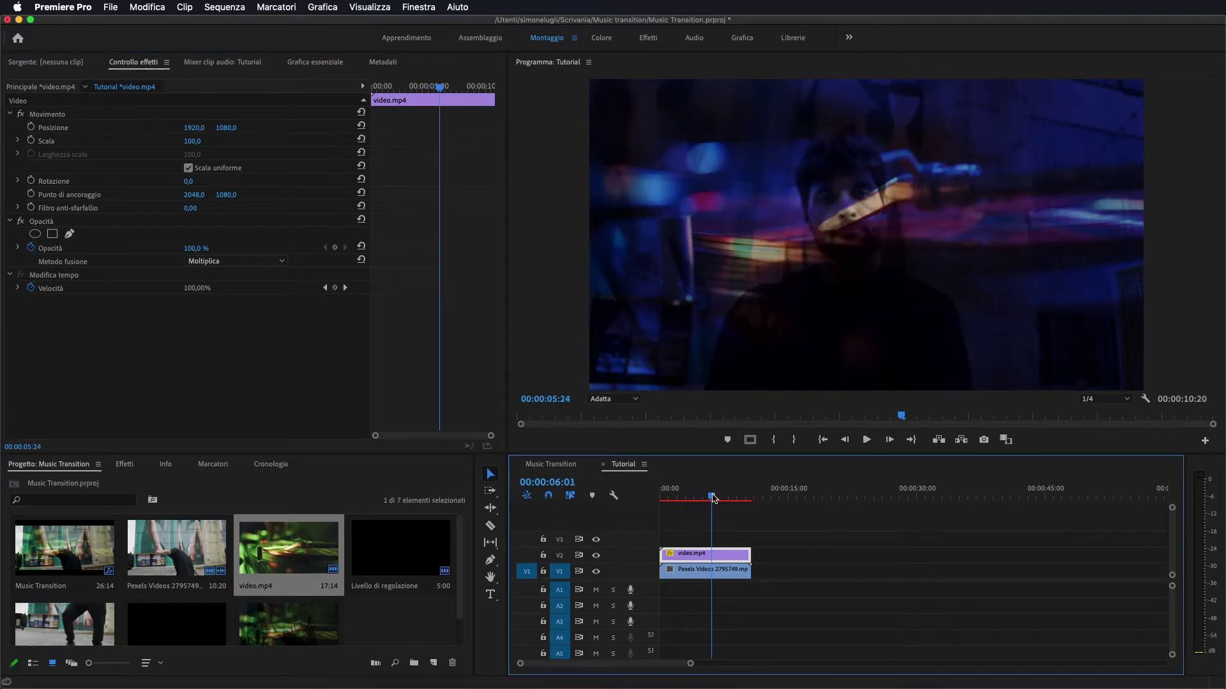
{"action": "left_click", "coordinate": [693, 573]}
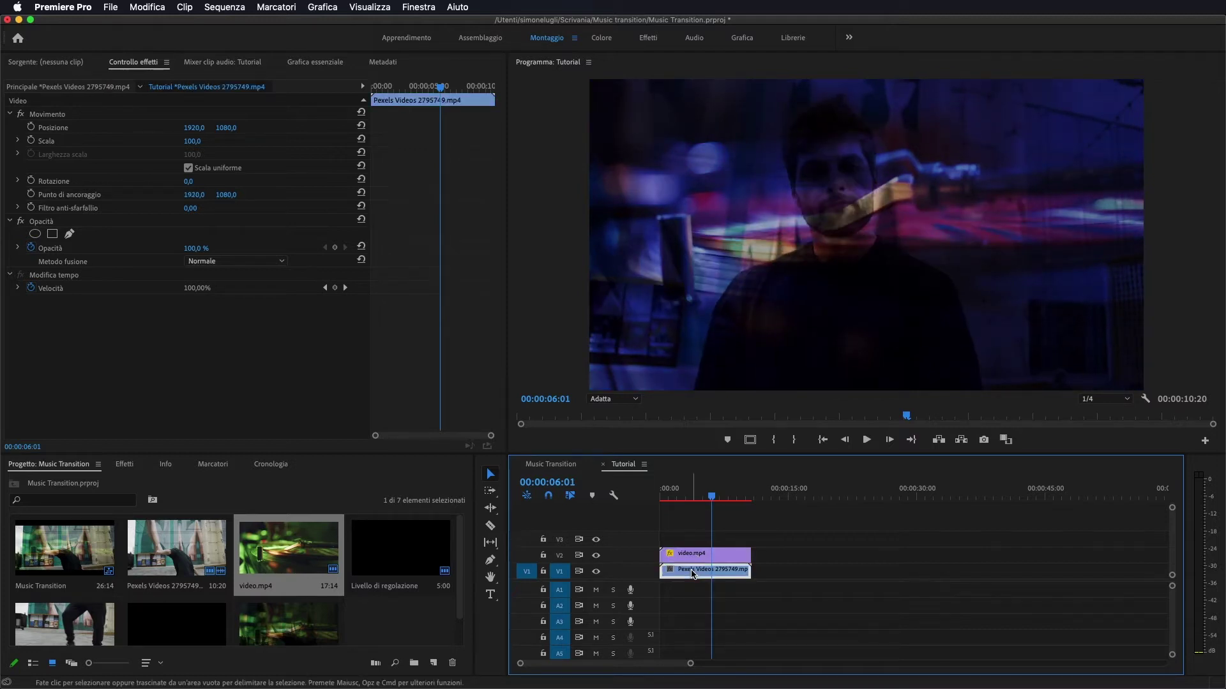
{"action": "left_click", "coordinate": [726, 555]}
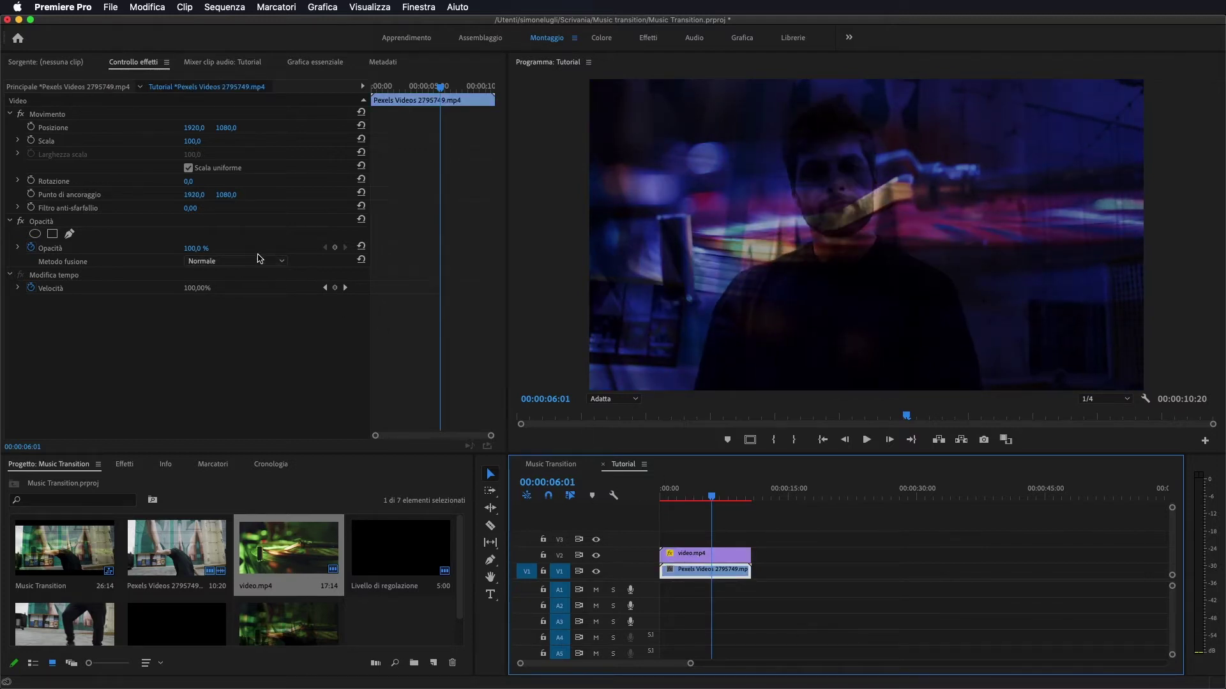
{"action": "left_click", "coordinate": [222, 263]}
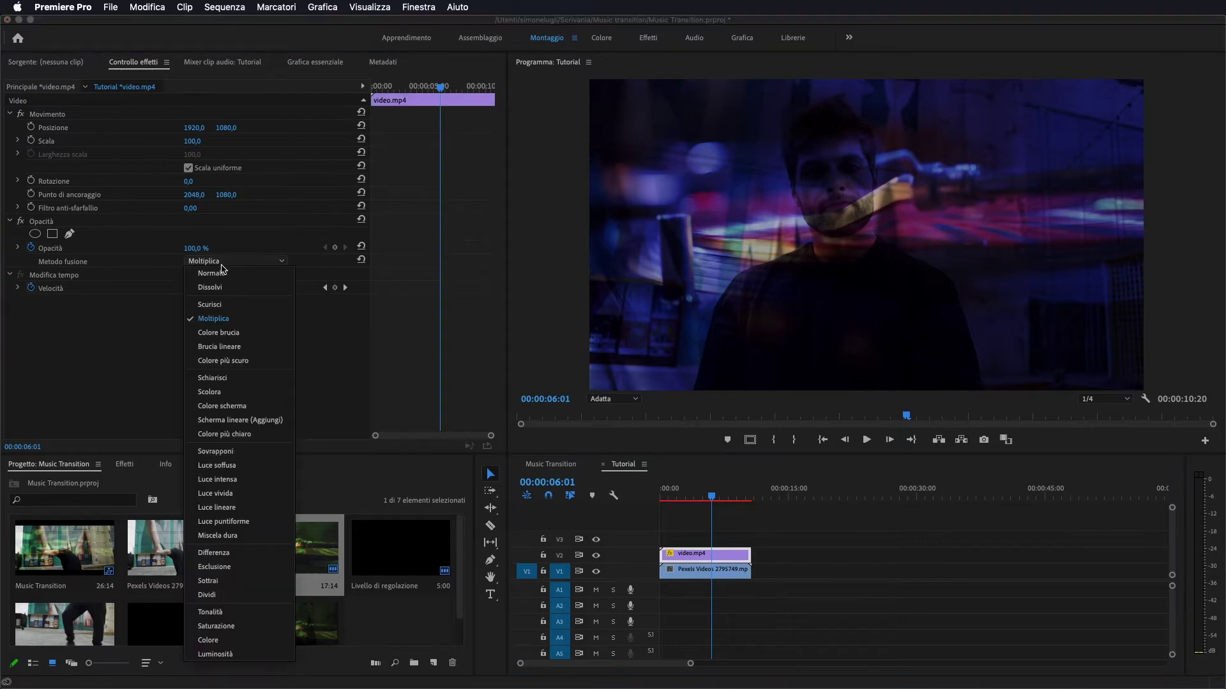
{"action": "left_click", "coordinate": [221, 465]}
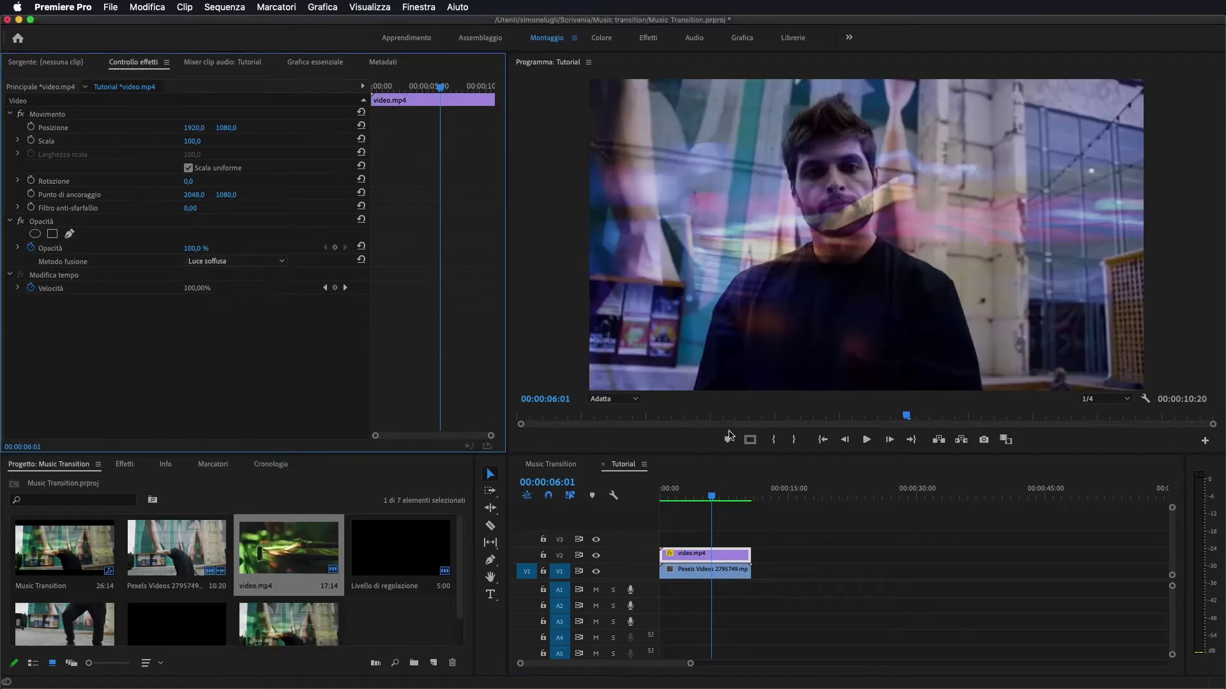
{"action": "mouse_move", "coordinate": [716, 499]}
{"action": "left_mouse_down"}
{"action": "mouse_move", "coordinate": [699, 502]}
{"action": "mouse_move", "coordinate": [716, 501]}
{"action": "left_mouse_up"}
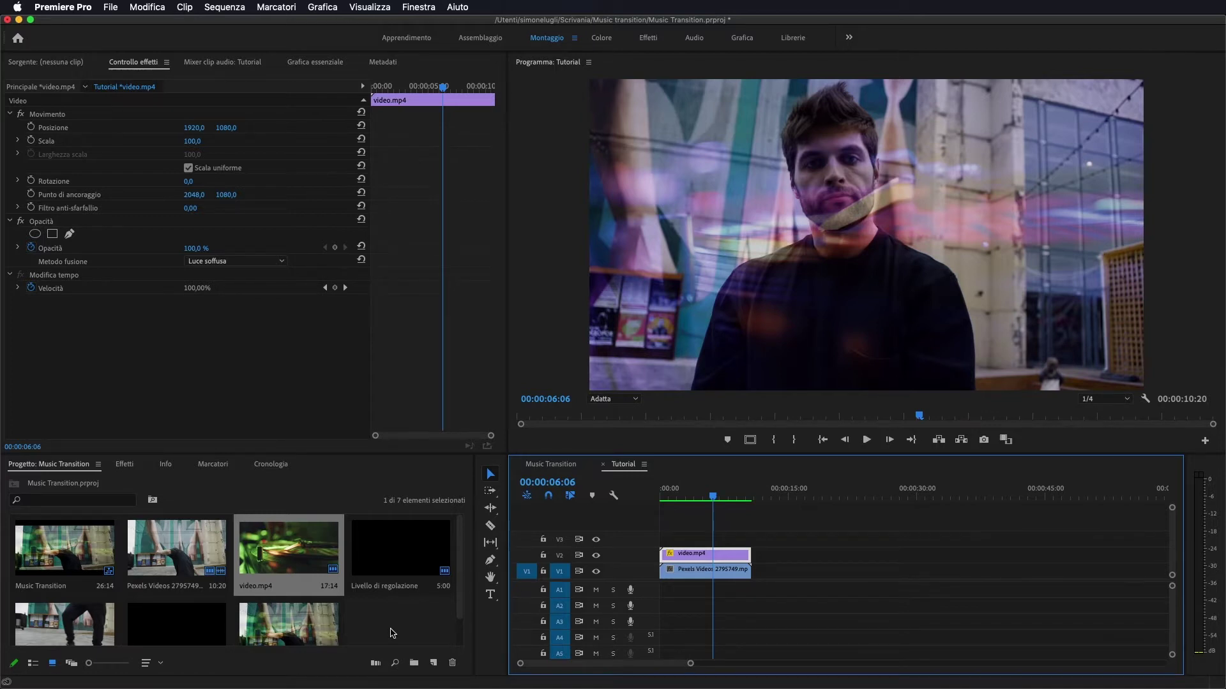
Drop Pexels Videos 2795737.mp4 with its audio onto V1/A1 at about 15 seconds
{"action": "left_click", "coordinate": [393, 633]}
{"action": "scroll", "coordinate": [377, 629], "scroll_direction": "down", "scroll_amount": 1}
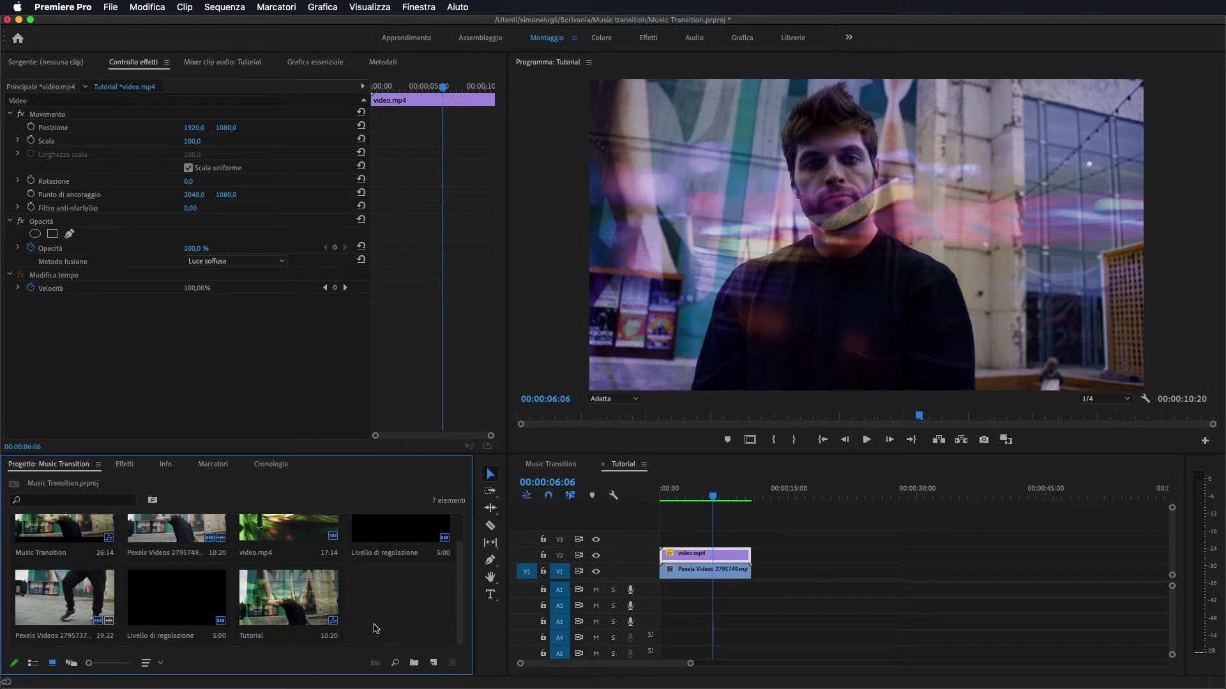
{"action": "mouse_move", "coordinate": [39, 594]}
{"action": "left_mouse_down"}
{"action": "mouse_move", "coordinate": [821, 560]}
{"action": "mouse_move", "coordinate": [821, 570]}
{"action": "left_mouse_up"}
Scrub through the new dance clip and park the playhead near 25 seconds
{"action": "left_click", "coordinate": [821, 487]}
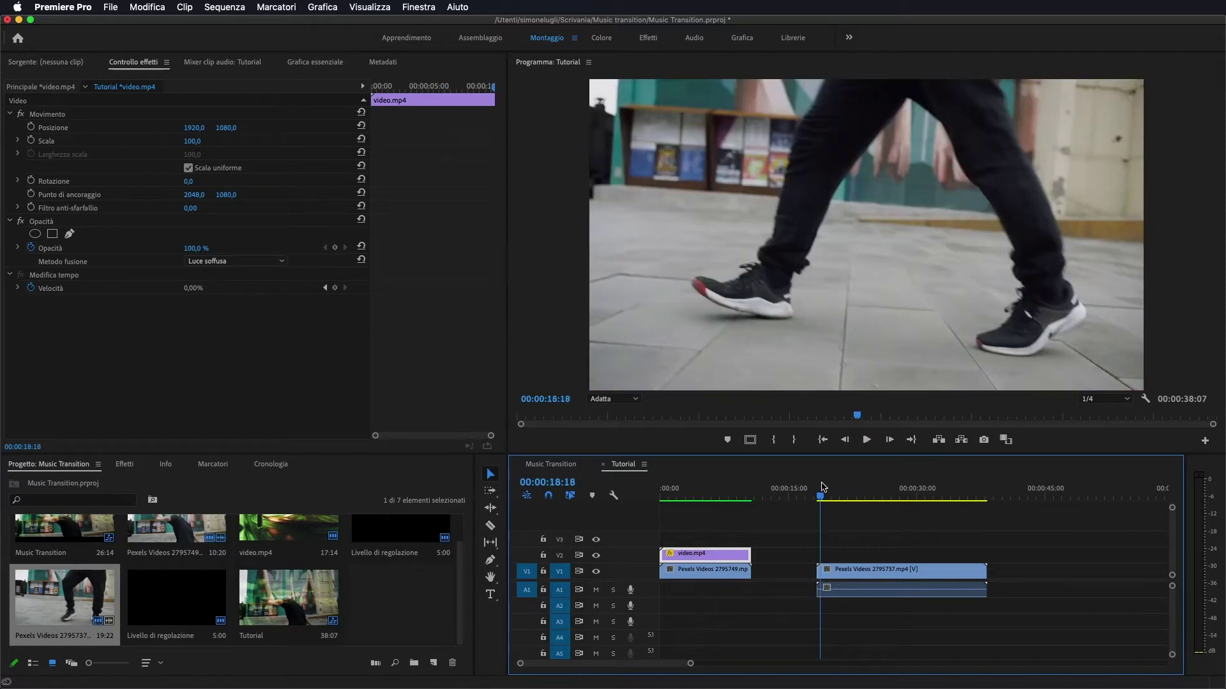
{"action": "left_click_drag", "start_coordinate": [822, 494], "coordinate": [847, 494]}
{"action": "left_click_drag", "start_coordinate": [847, 495], "coordinate": [929, 497]}
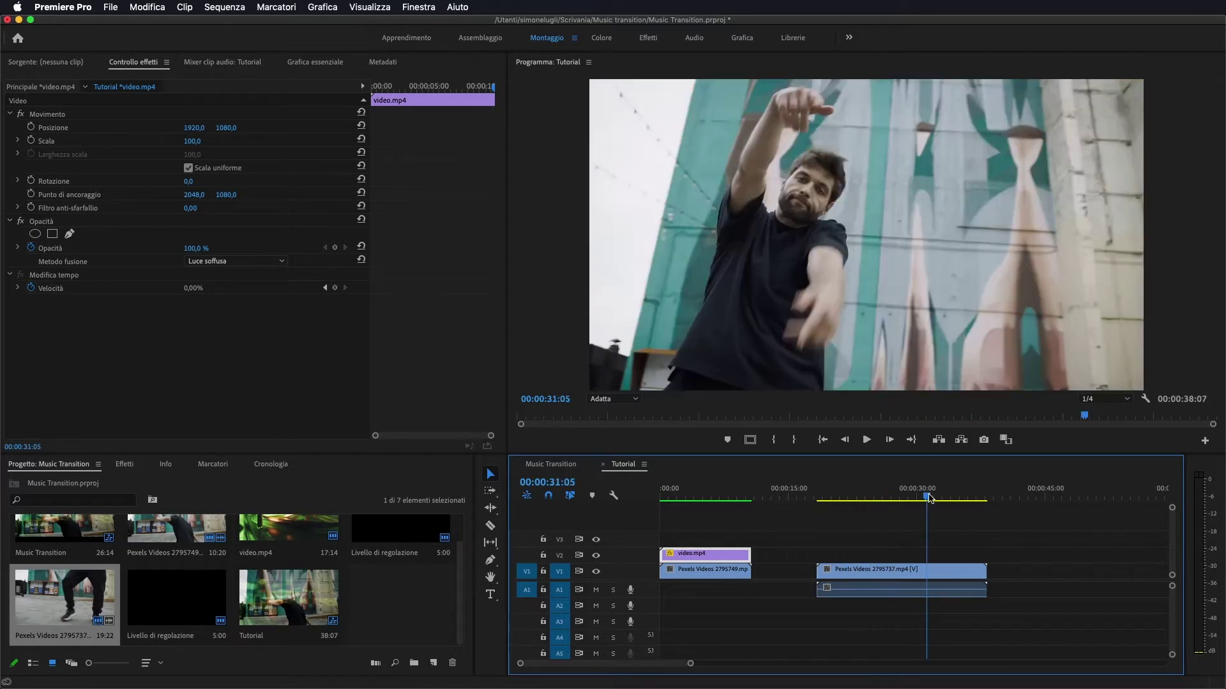
{"action": "left_click_drag", "start_coordinate": [929, 499], "coordinate": [882, 505]}
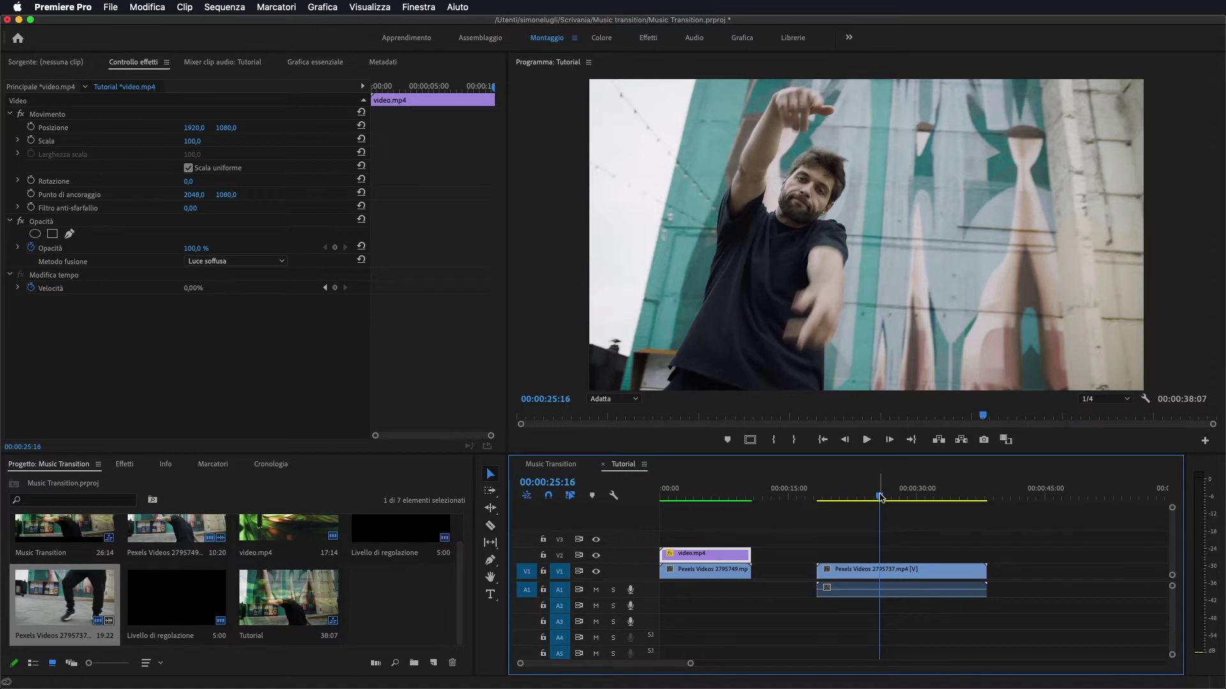
{"action": "left_click_drag", "start_coordinate": [881, 499], "coordinate": [875, 500]}
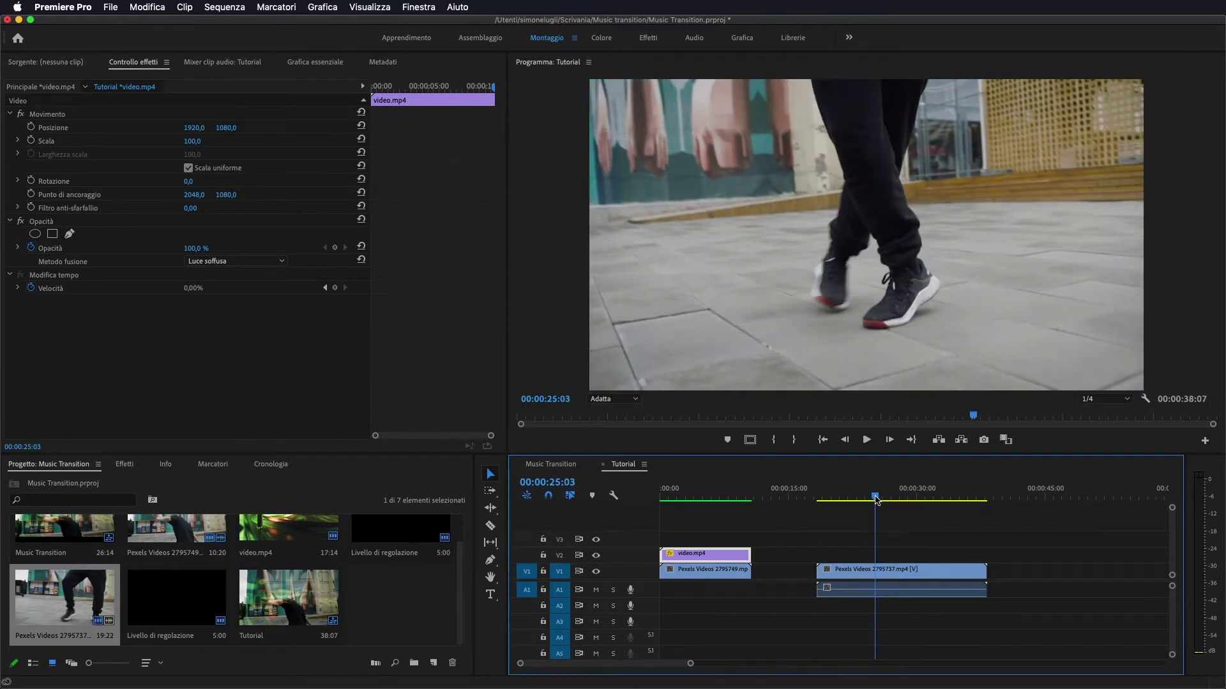
Split the Pexels Videos 2795737 clip at the playhead near 25 seconds with the Razor tool
{"action": "key", "text": "c"}
{"action": "left_click", "coordinate": [876, 569]}
{"action": "left_click_drag", "start_coordinate": [876, 497], "coordinate": [895, 499]}
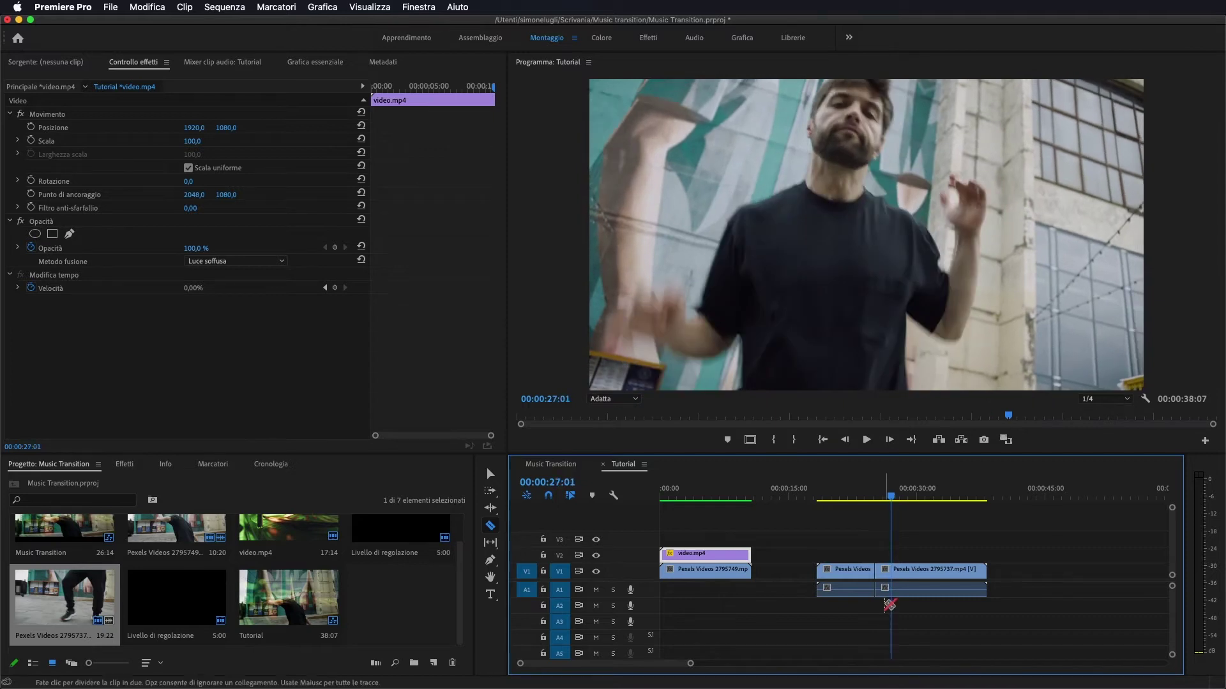
Trim the start of the second piece, shortening the sequence to 00:00:36:09
{"action": "key", "text": "v"}
{"action": "left_click_drag", "start_coordinate": [879, 569], "coordinate": [884, 572]}
{"action": "left_click", "coordinate": [900, 571]}
{"action": "left_click_drag", "start_coordinate": [891, 498], "coordinate": [871, 499]}
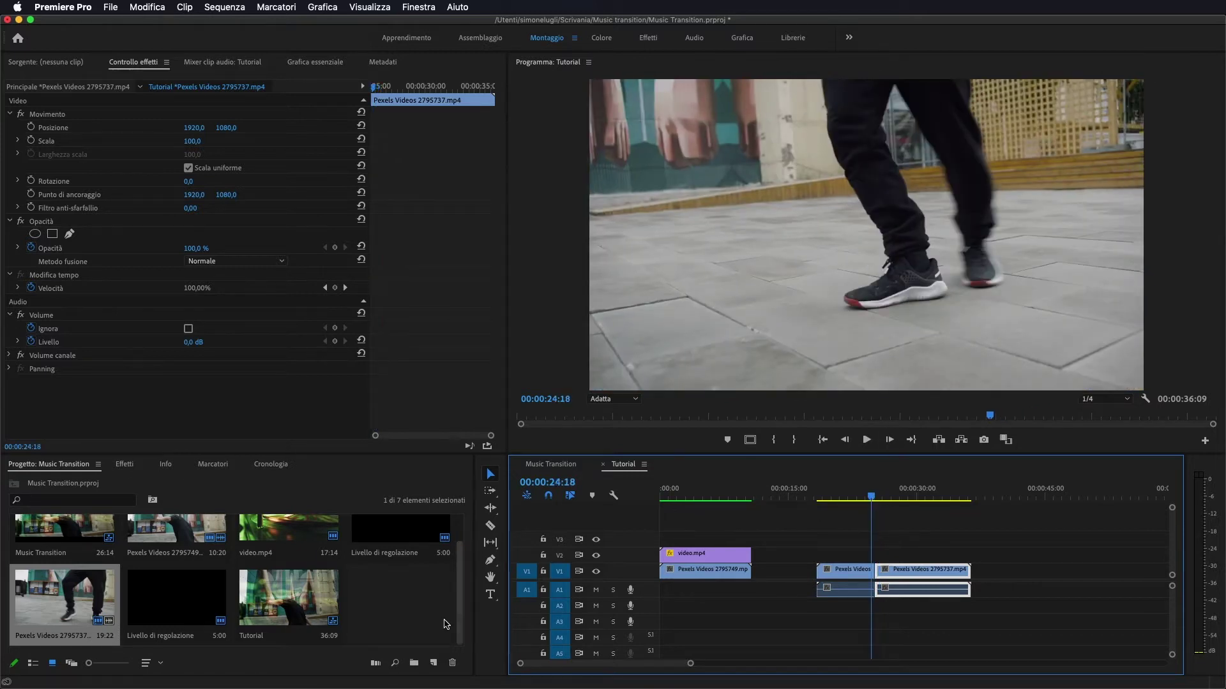
Create a 3840×2160, 25 fps adjustment layer and lay it on V2 across both dance pieces
{"action": "left_click", "coordinate": [433, 664]}
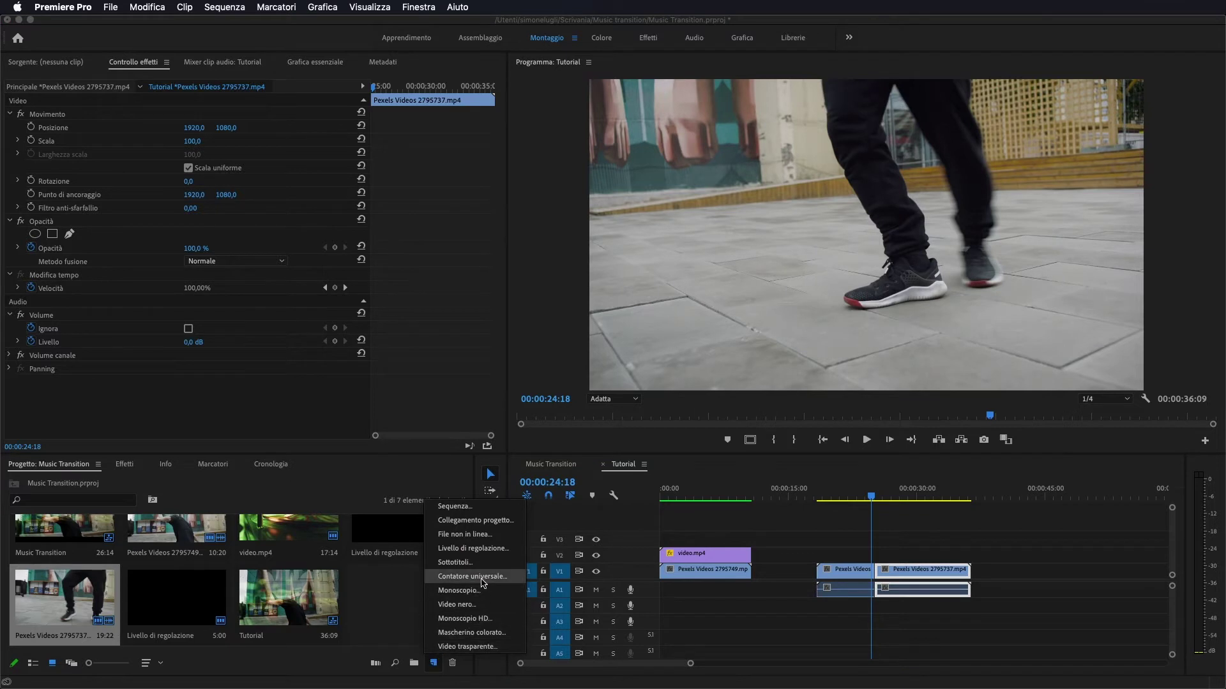
{"action": "left_click", "coordinate": [483, 550]}
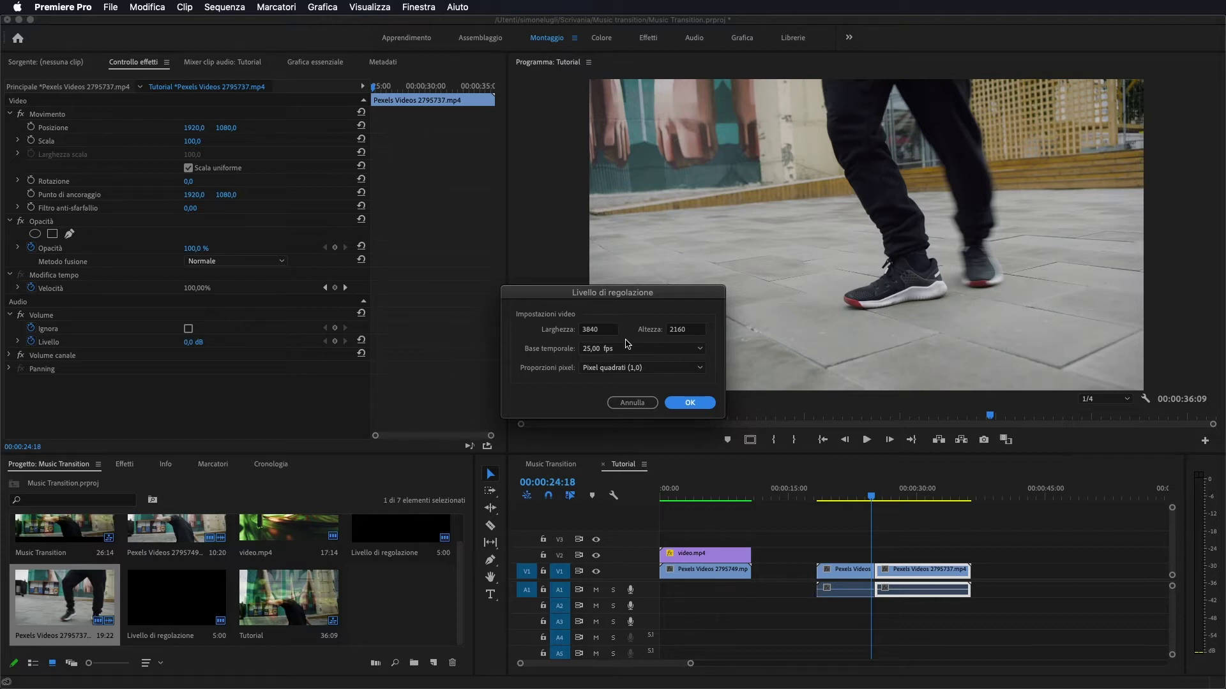
{"action": "left_click", "coordinate": [689, 401]}
{"action": "mouse_move", "coordinate": [405, 599]}
{"action": "left_mouse_down"}
{"action": "mouse_move", "coordinate": [825, 572]}
{"action": "mouse_move", "coordinate": [825, 554]}
{"action": "mouse_move", "coordinate": [970, 555]}
{"action": "left_mouse_up"}
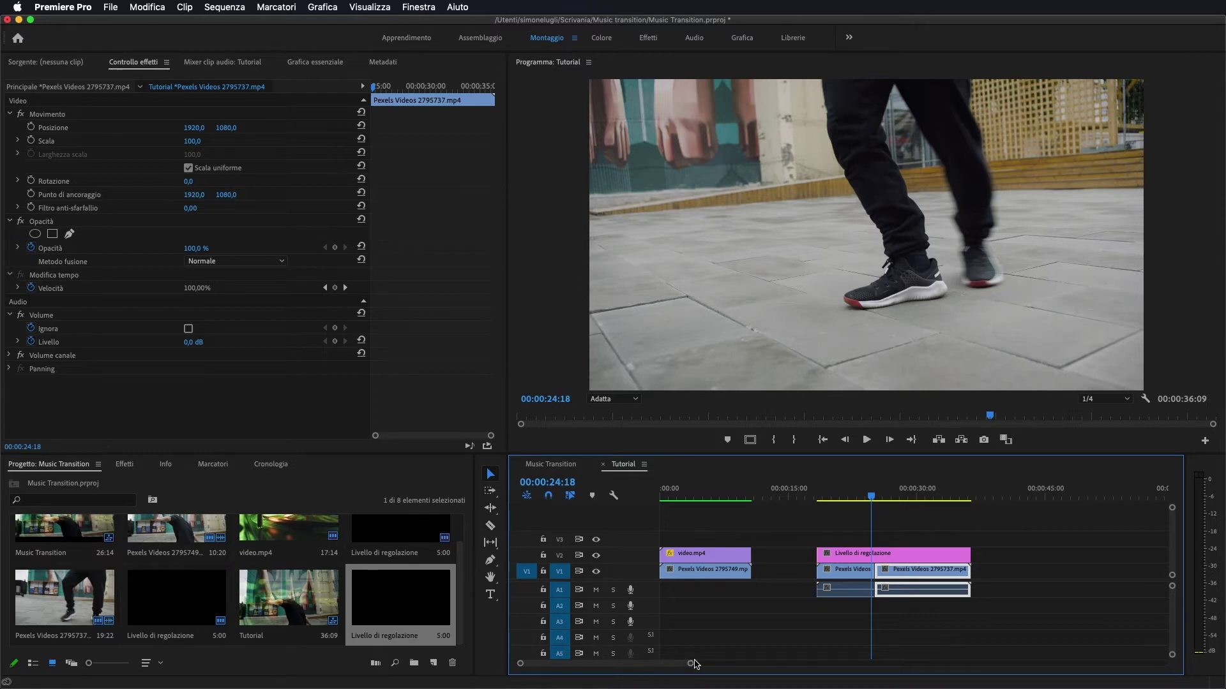
Search the effects for 'eco' and drop Eco on the adjustment layer at the 00:00:25:03 cut
{"action": "left_click_drag", "start_coordinate": [690, 664], "coordinate": [605, 668]}
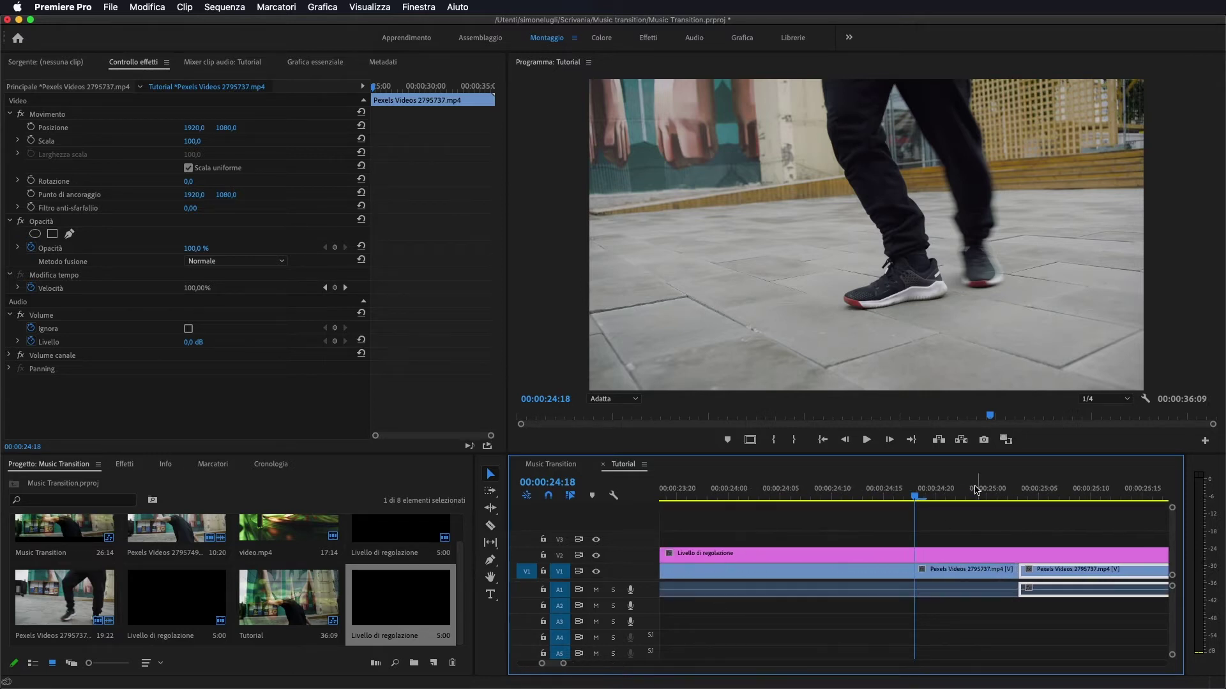
{"action": "left_click_drag", "start_coordinate": [915, 498], "coordinate": [1015, 499]}
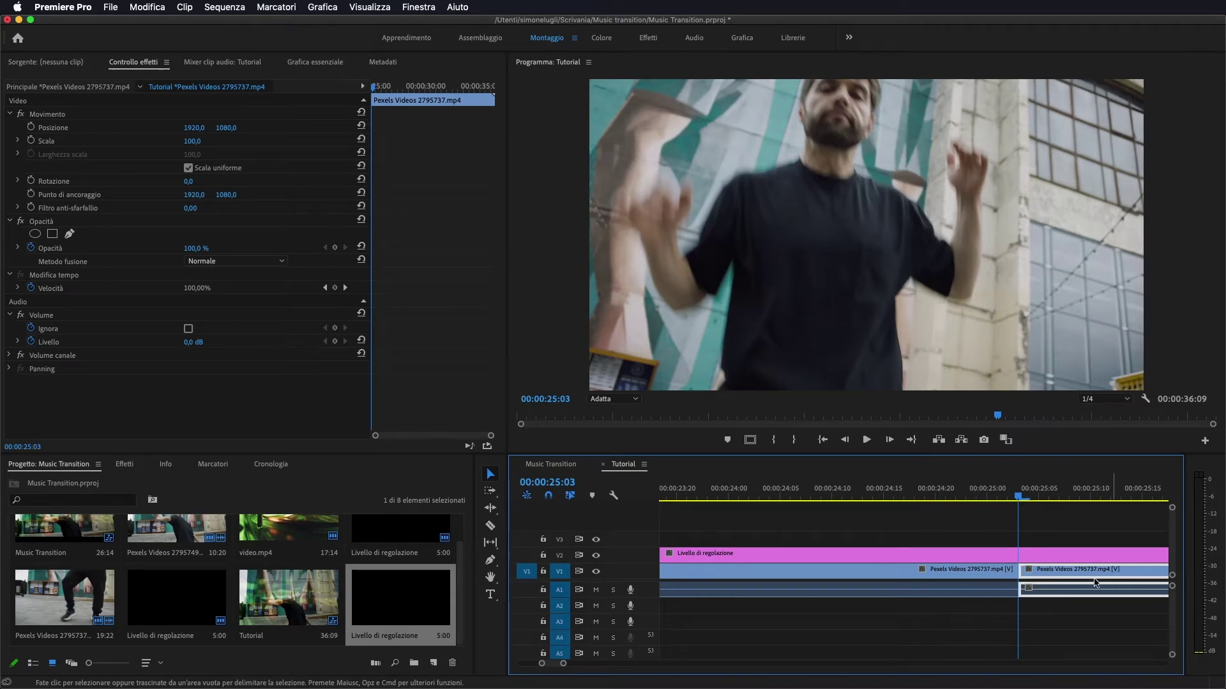
{"action": "left_click_drag", "start_coordinate": [563, 664], "coordinate": [622, 664]}
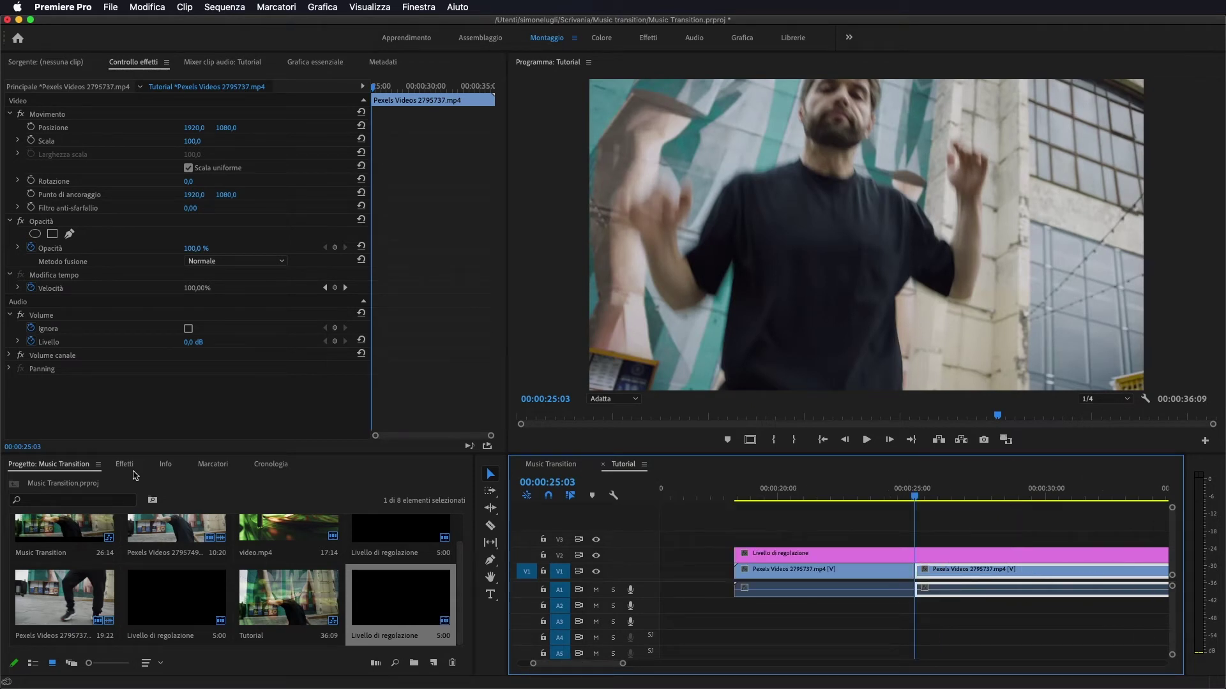
{"action": "left_click", "coordinate": [134, 468]}
{"action": "left_click", "coordinate": [77, 482]}
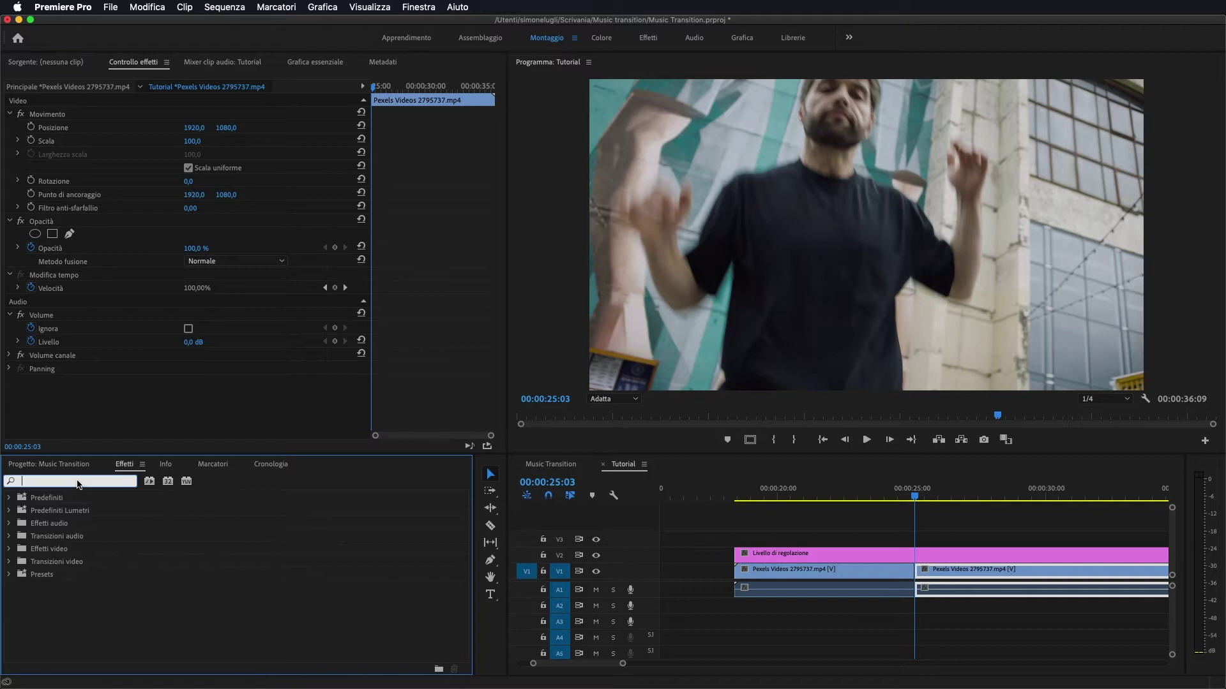
{"action": "type", "text": "eco"}
{"action": "mouse_move", "coordinate": [61, 627]}
{"action": "left_mouse_down"}
{"action": "mouse_move", "coordinate": [744, 523]}
{"action": "mouse_move", "coordinate": [814, 553]}
{"action": "left_mouse_up"}
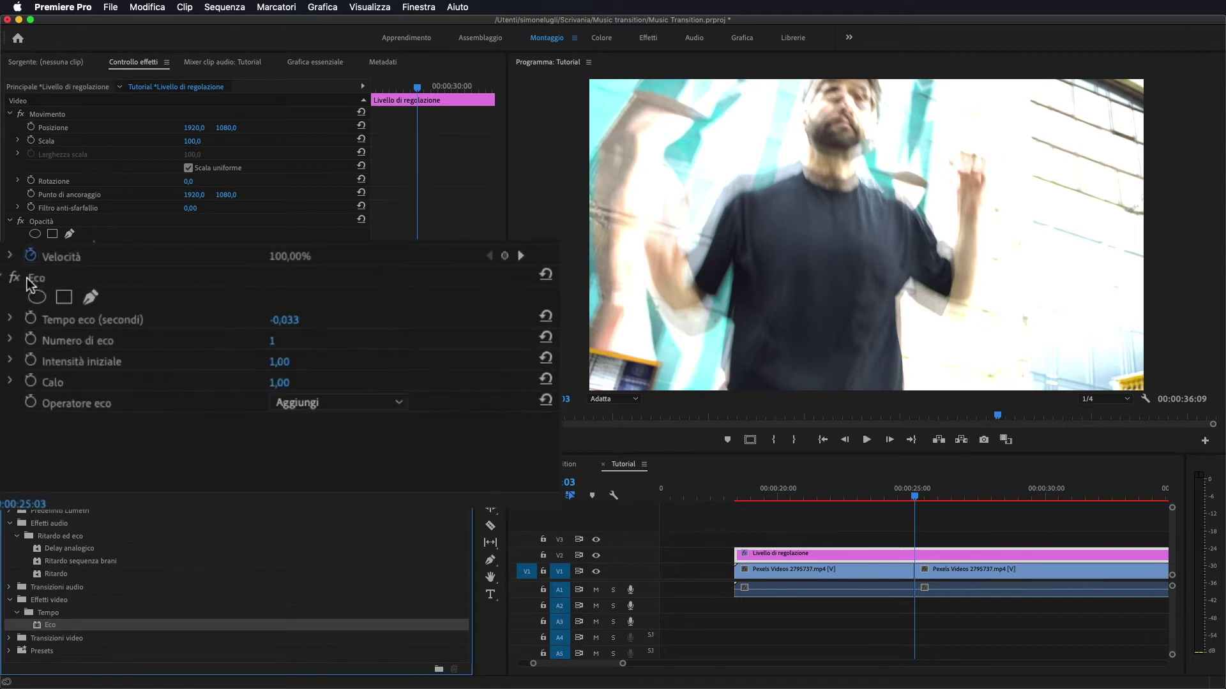
Change Tempo eco to -0,133, Numero di eco to 35 and Operatore eco to Massimo
{"action": "left_click", "coordinate": [32, 281]}
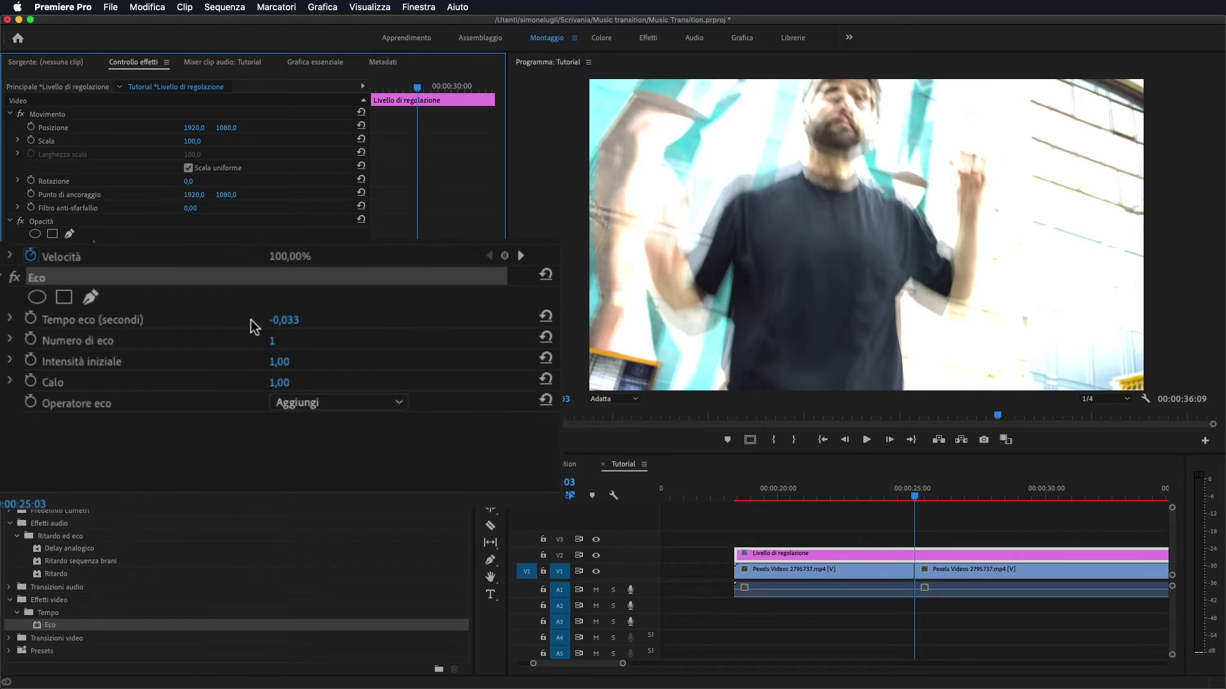
{"action": "left_click", "coordinate": [286, 319]}
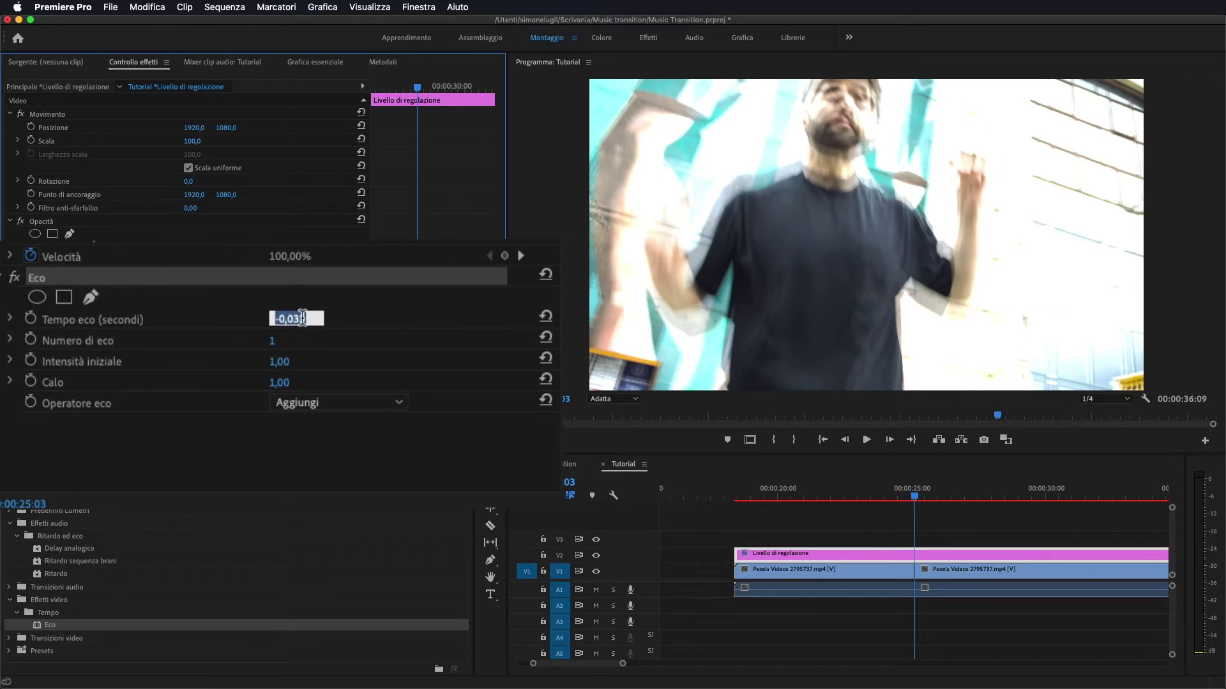
{"action": "left_click", "coordinate": [294, 319]}
{"action": "type", "text": "1"}
{"action": "left_click", "coordinate": [426, 451]}
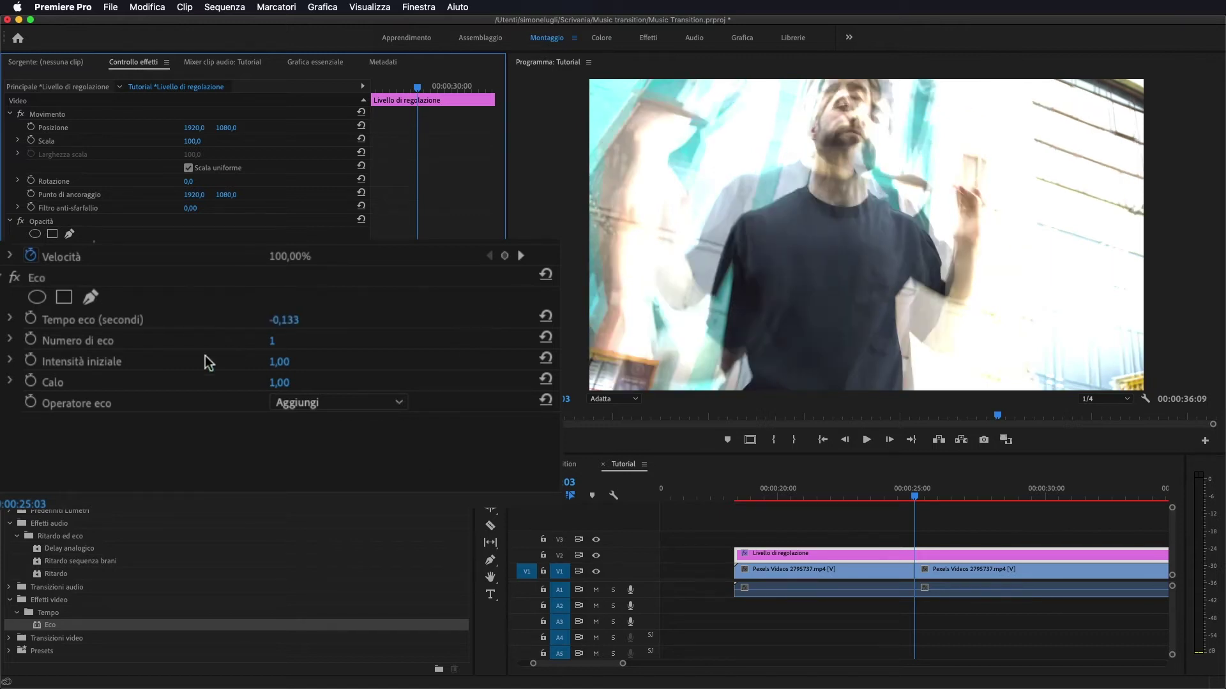
{"action": "left_click", "coordinate": [273, 340]}
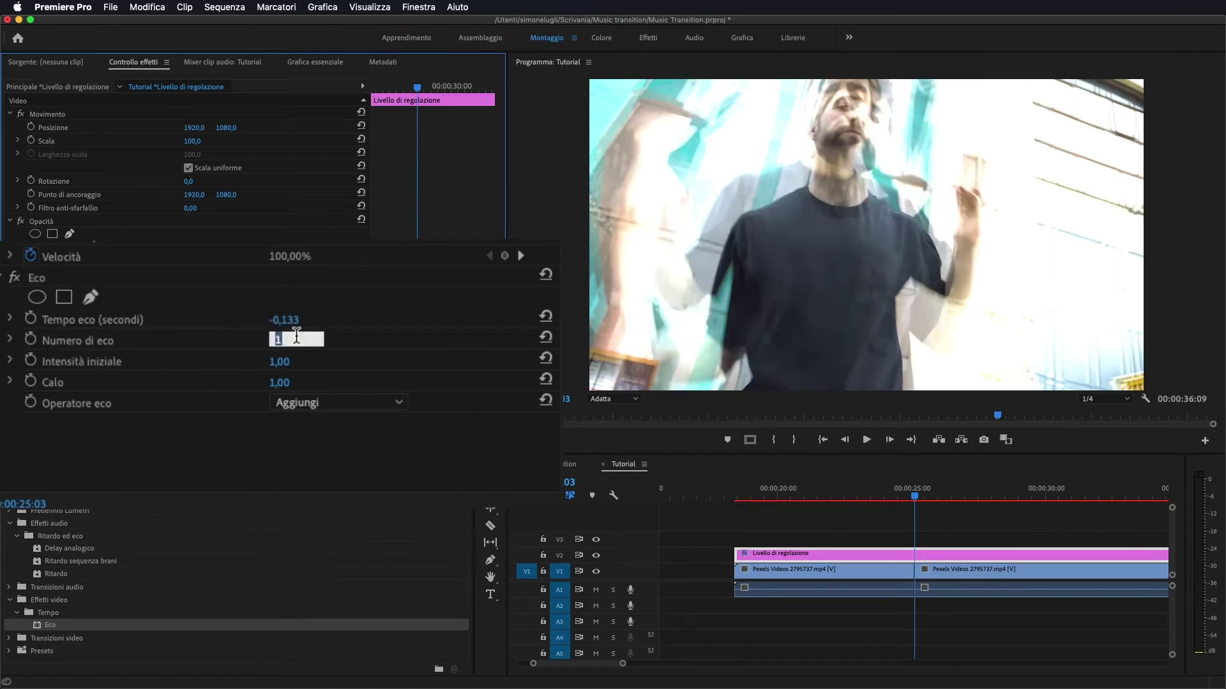
{"action": "type", "text": "35"}
{"action": "key", "text": "Return"}
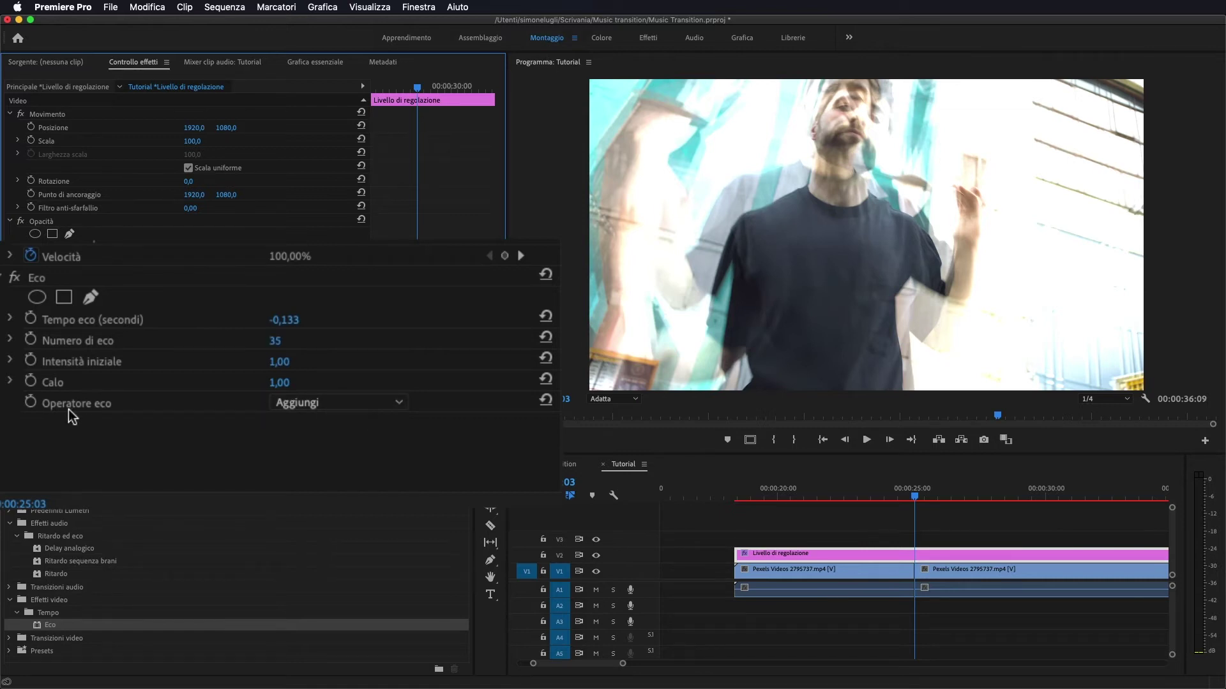
{"action": "left_click", "coordinate": [313, 407]}
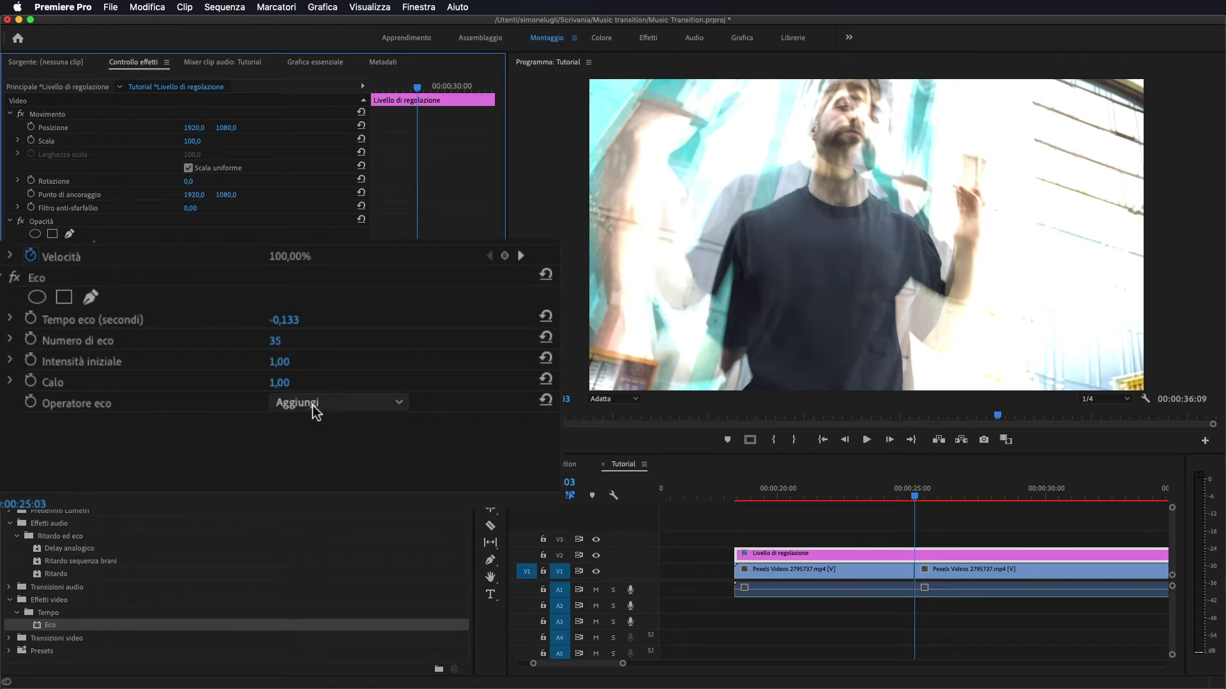
{"action": "left_click", "coordinate": [328, 445]}
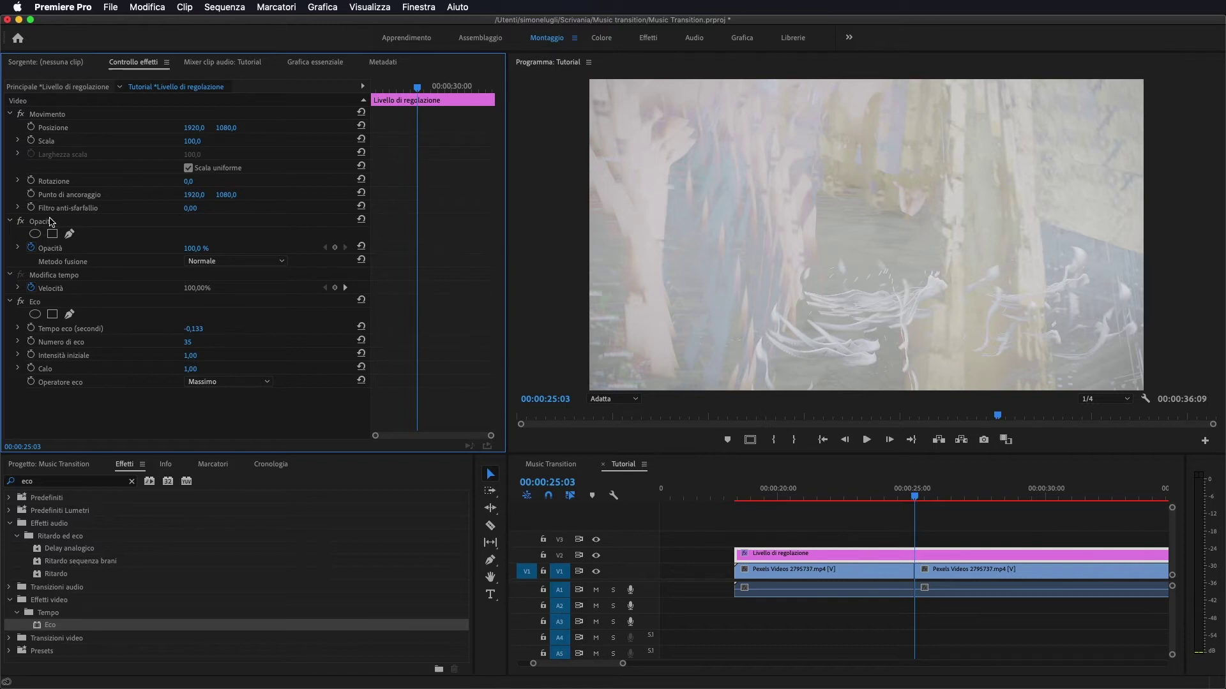
Keyframe the adjustment layer's opacity: 100% at the cut, 0% at its start and end
{"action": "left_click", "coordinate": [37, 226]}
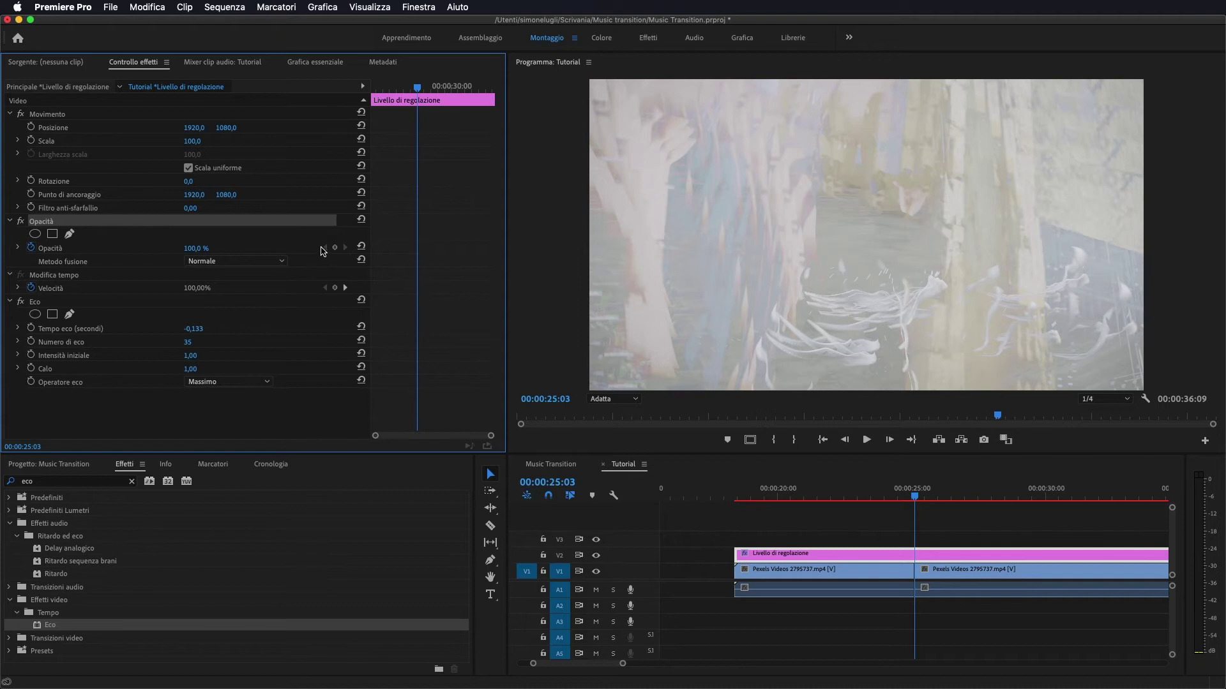
{"action": "left_click", "coordinate": [335, 249]}
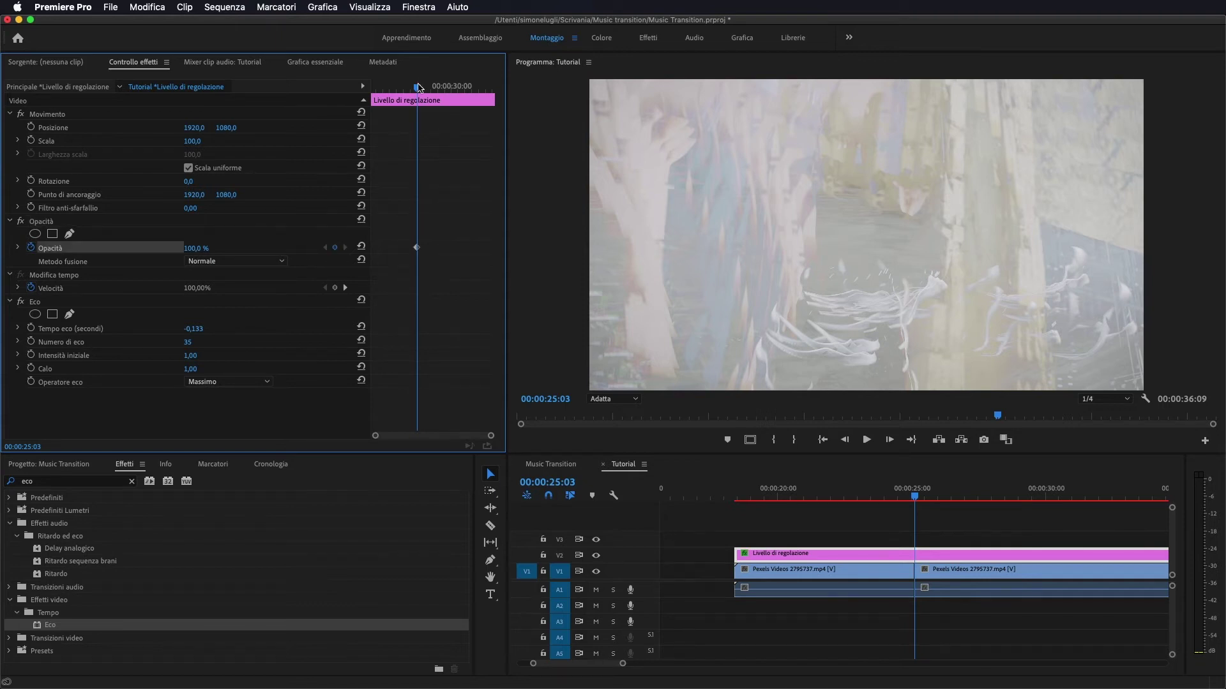
{"action": "left_click_drag", "start_coordinate": [418, 88], "coordinate": [373, 87]}
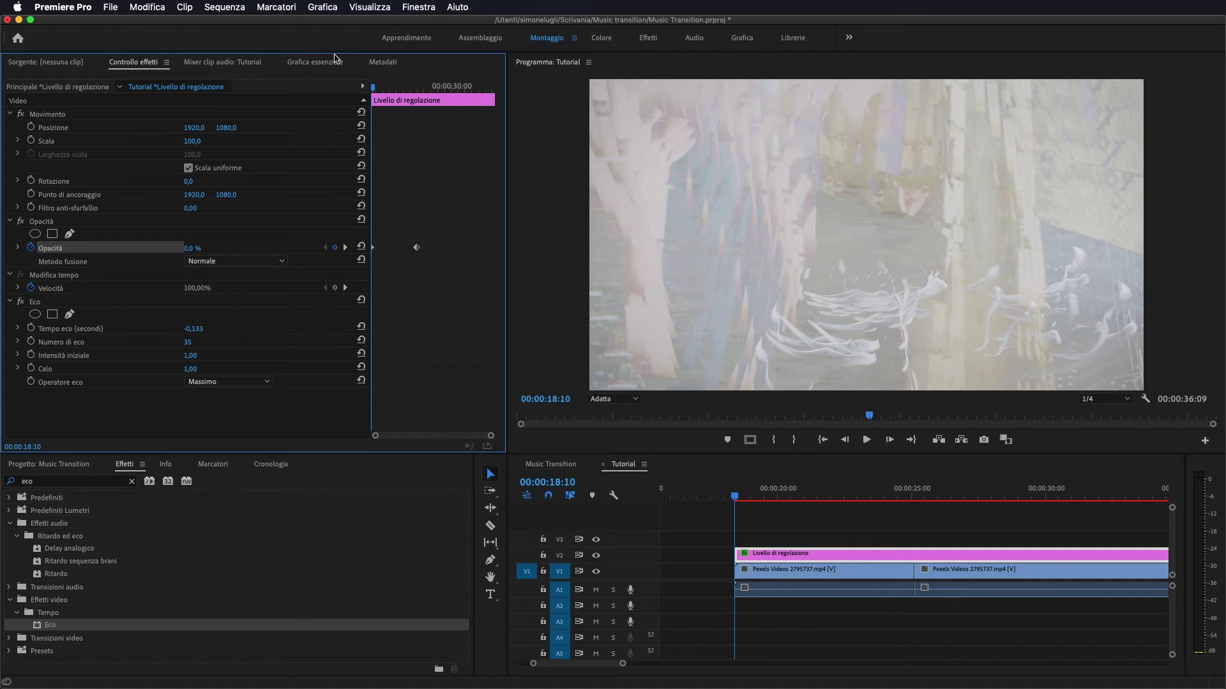
{"action": "left_click_drag", "start_coordinate": [374, 87], "coordinate": [462, 87]}
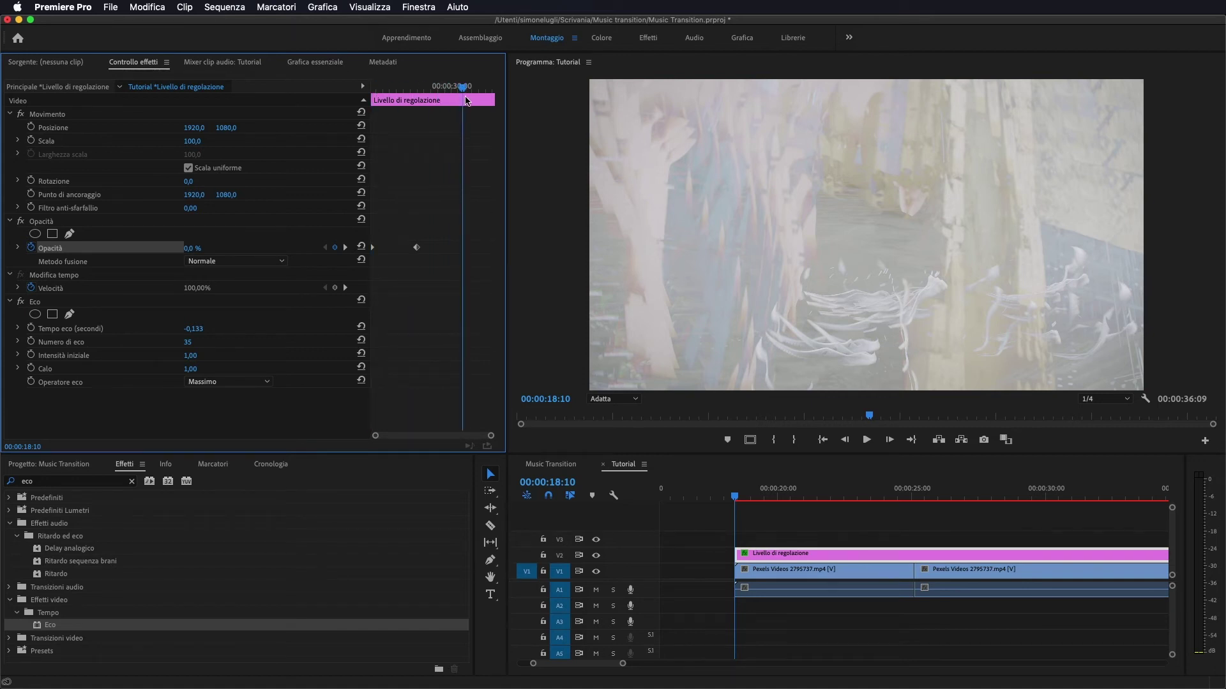
{"action": "mouse_move", "coordinate": [466, 98]}
{"action": "left_mouse_down"}
{"action": "mouse_move", "coordinate": [504, 100]}
{"action": "mouse_move", "coordinate": [468, 106]}
{"action": "left_mouse_up"}
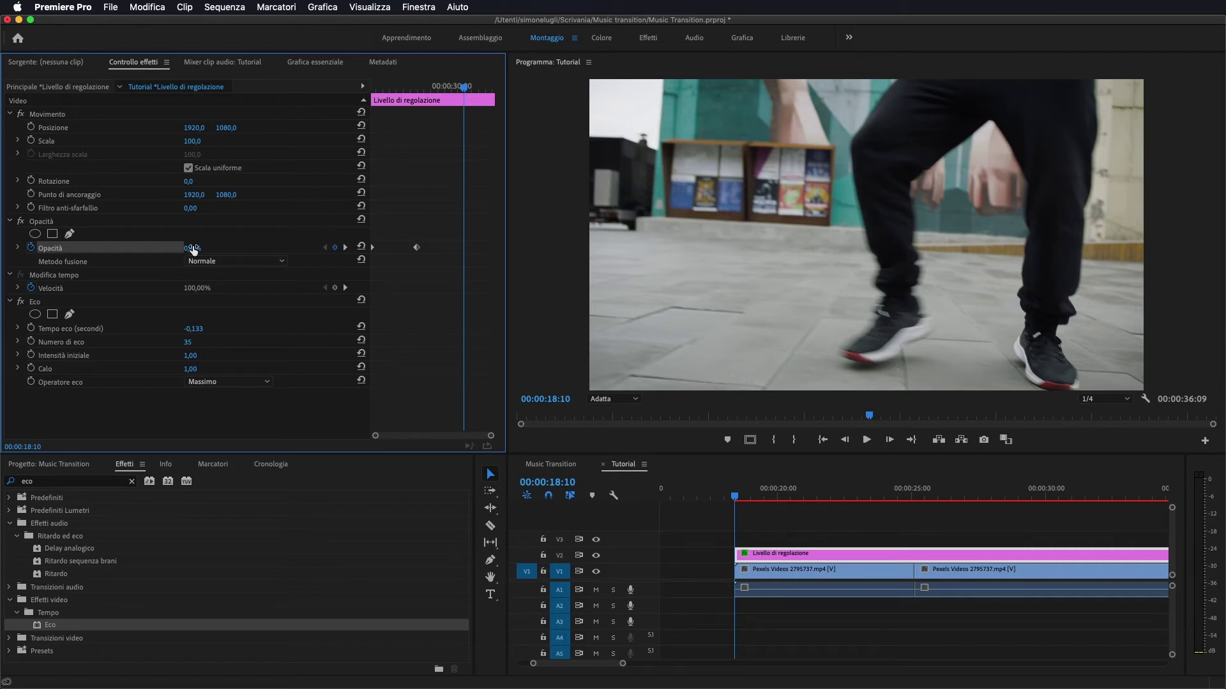
{"action": "left_click_drag", "start_coordinate": [200, 248], "coordinate": [192, 249]}
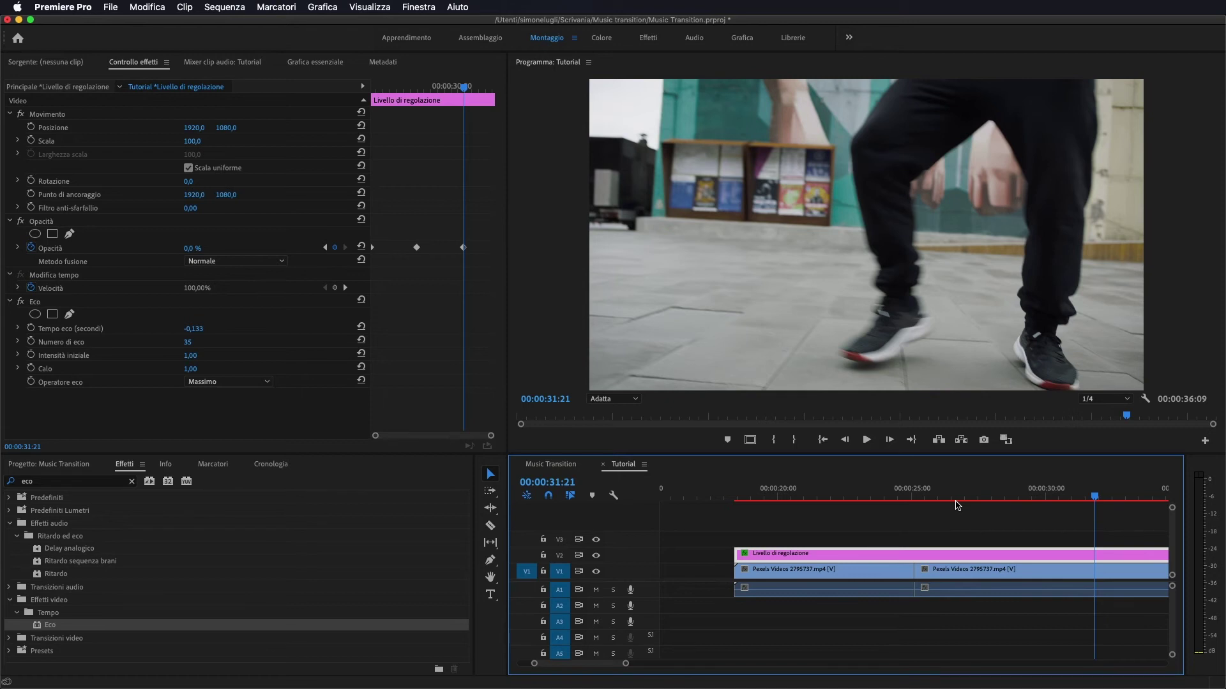
Cancel the render, switch to the Music Transition sequence and play from just before the cut
{"action": "key", "text": "Return"}
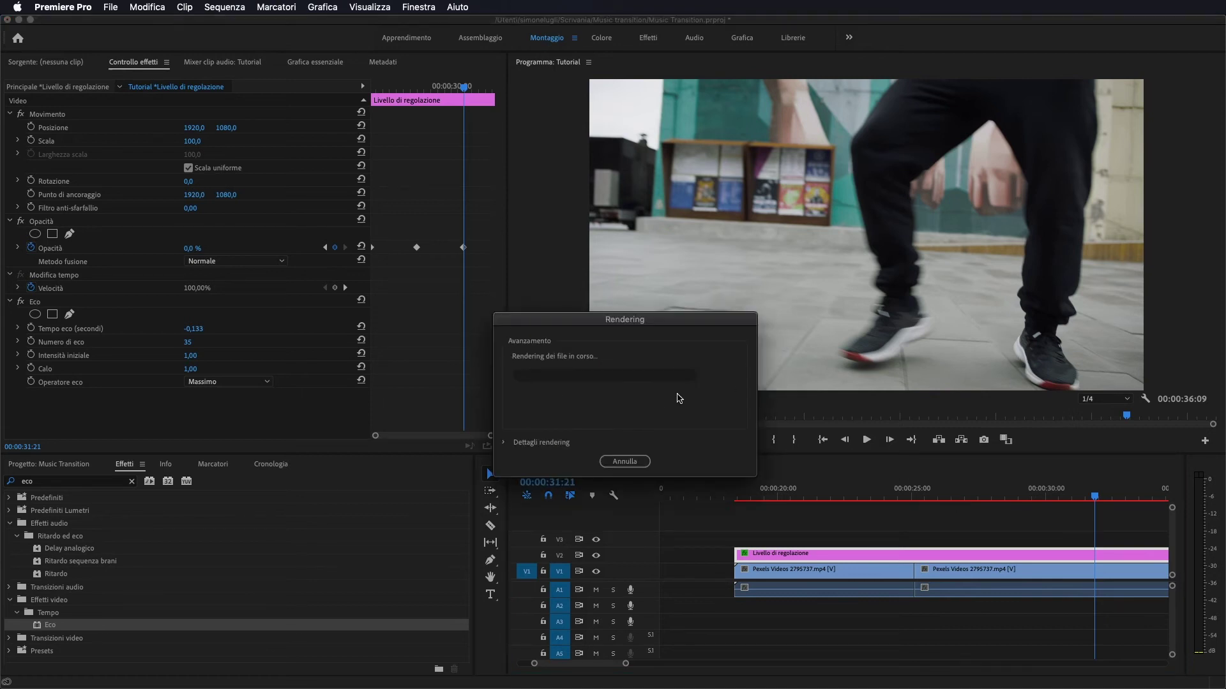
{"action": "left_click", "coordinate": [635, 463]}
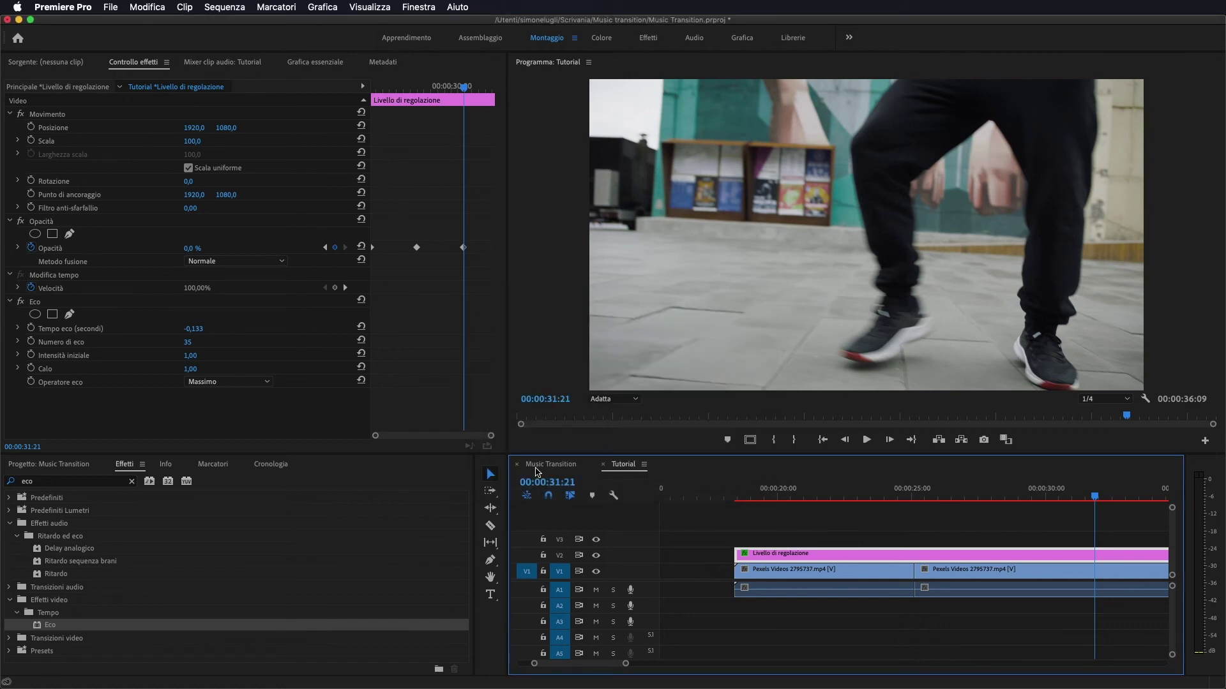
{"action": "left_click", "coordinate": [537, 471]}
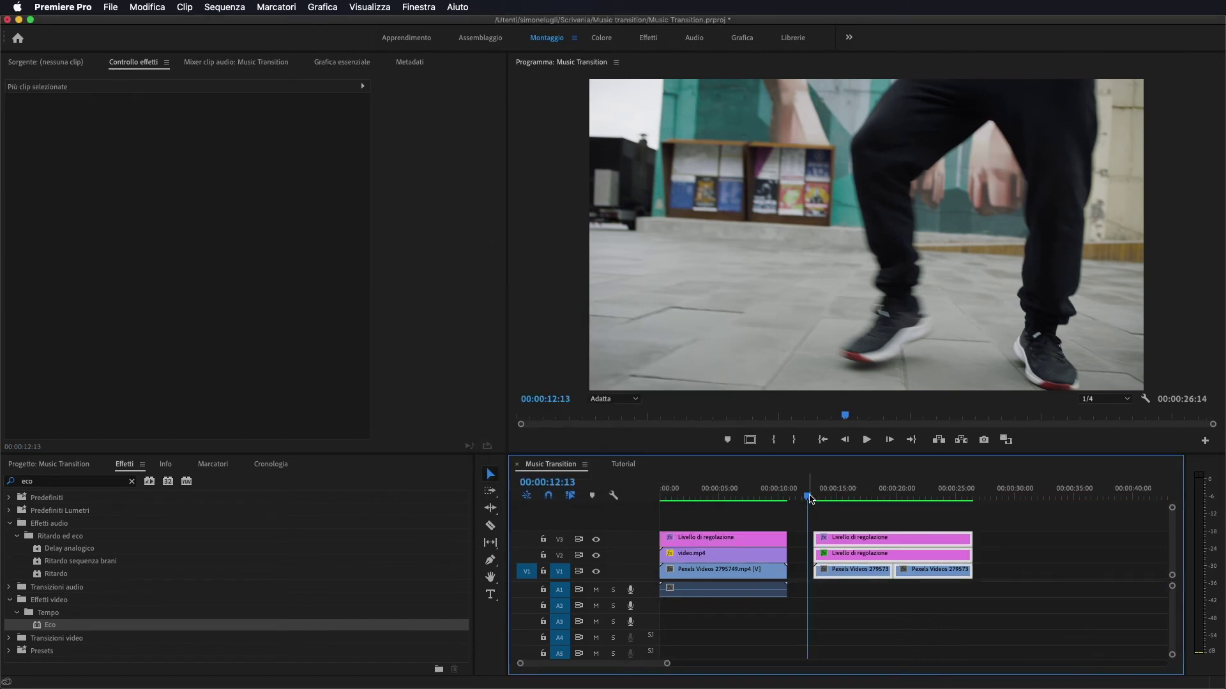
{"action": "left_click", "coordinate": [805, 498]}
{"action": "key", "text": "space"}
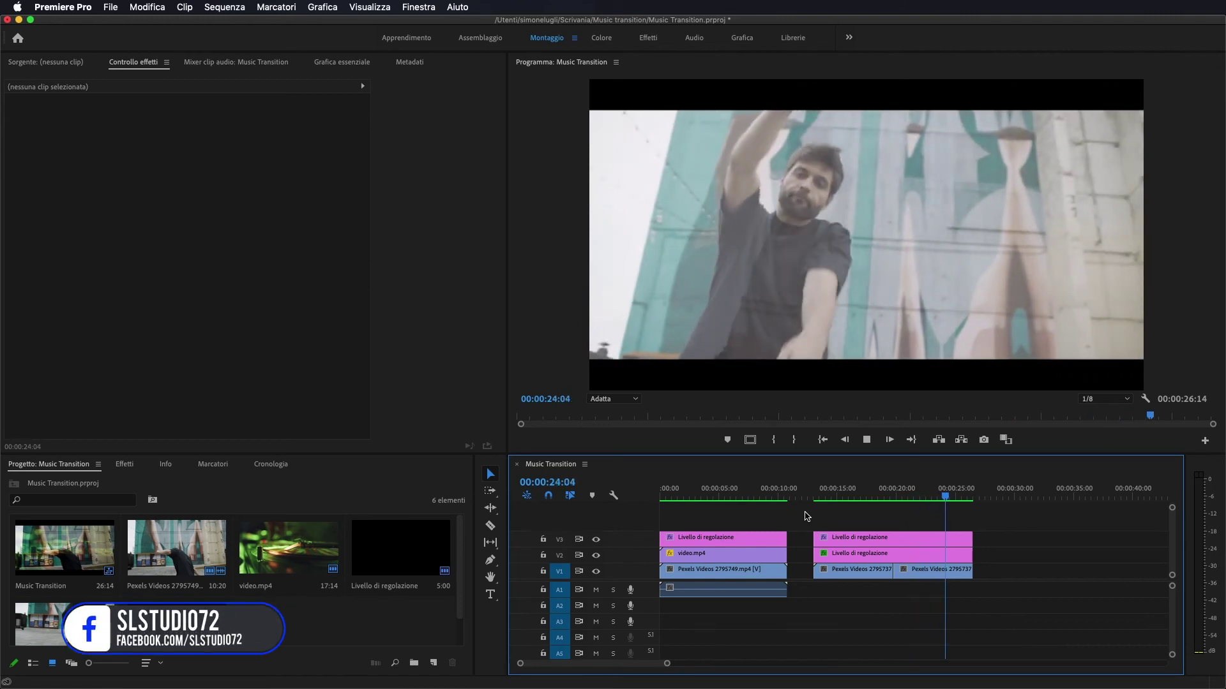
Stop the Music Transition preview playback at 00:00:26:04
{"action": "key", "text": "space"}
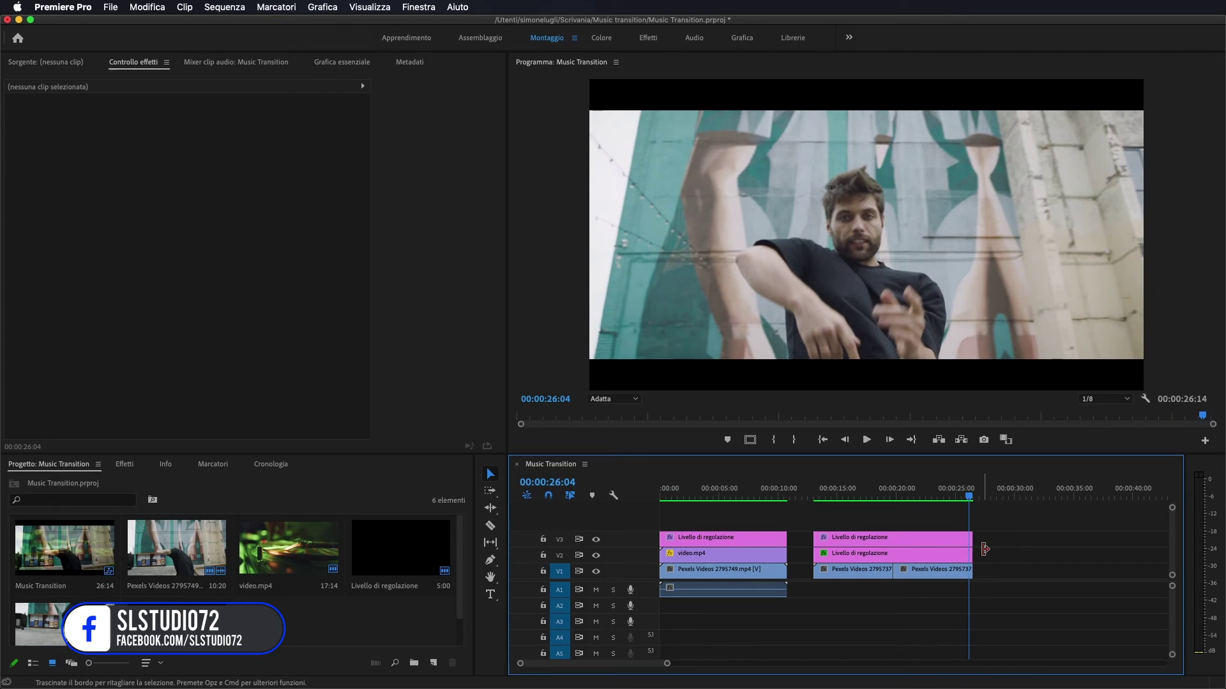